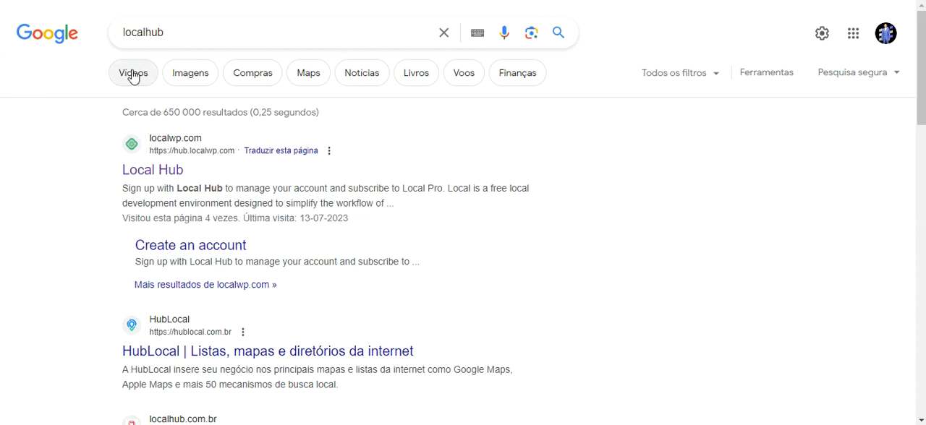
Step: Open the Local Hub page from the localhub search results and continue to the account with Google
click(143, 33)
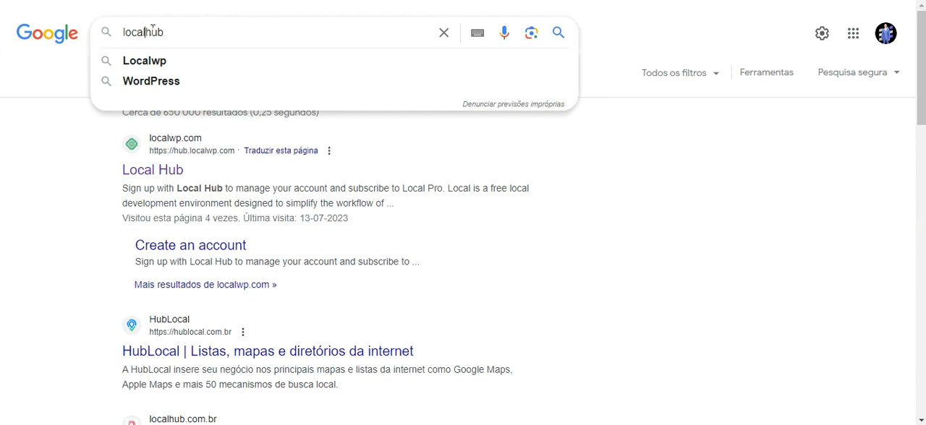
click(656, 258)
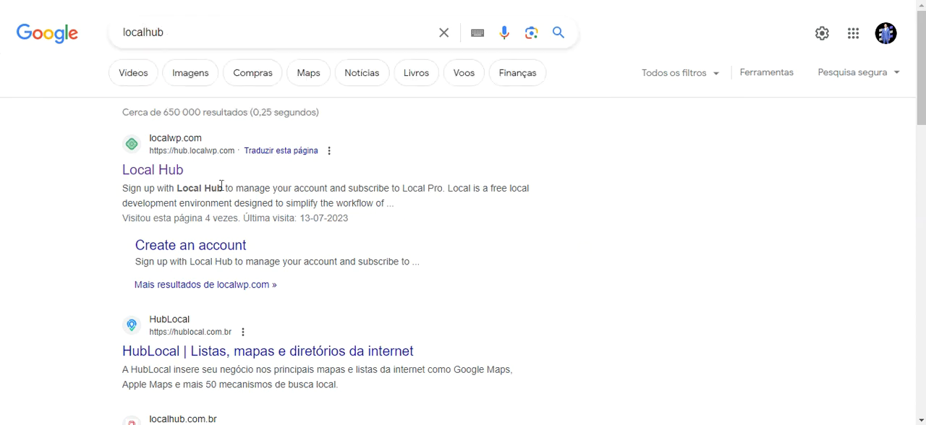
drag(89, 145, 187, 141)
click(434, 167)
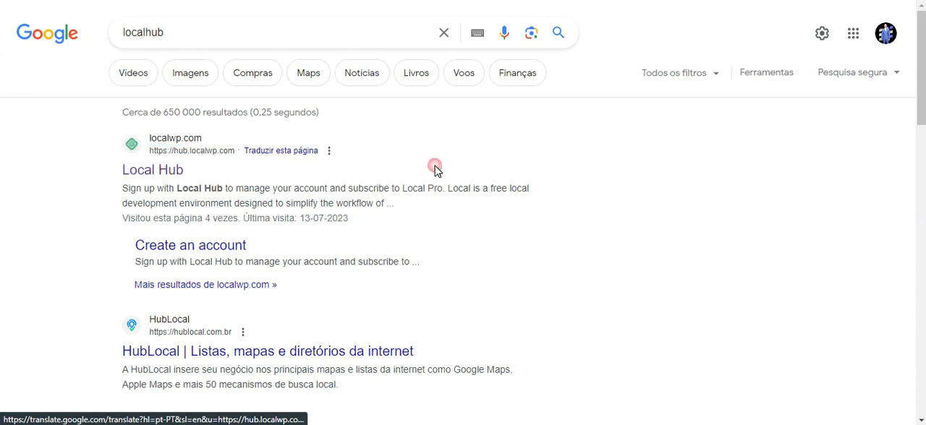
click(160, 174)
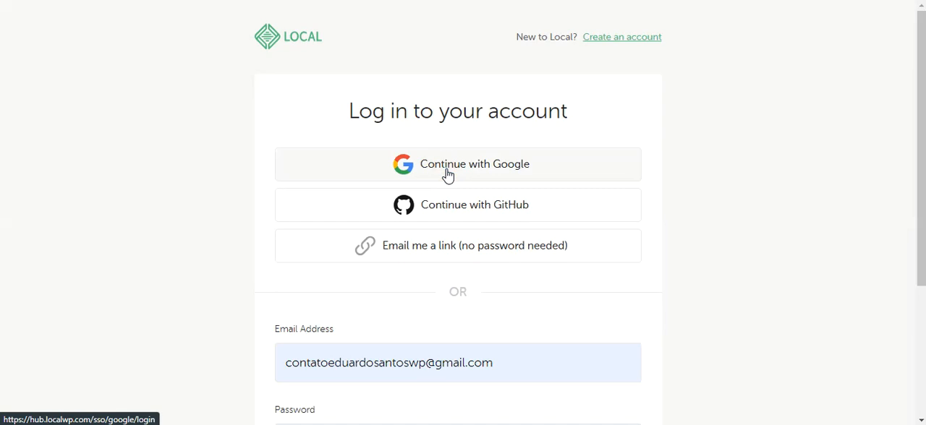
click(467, 185)
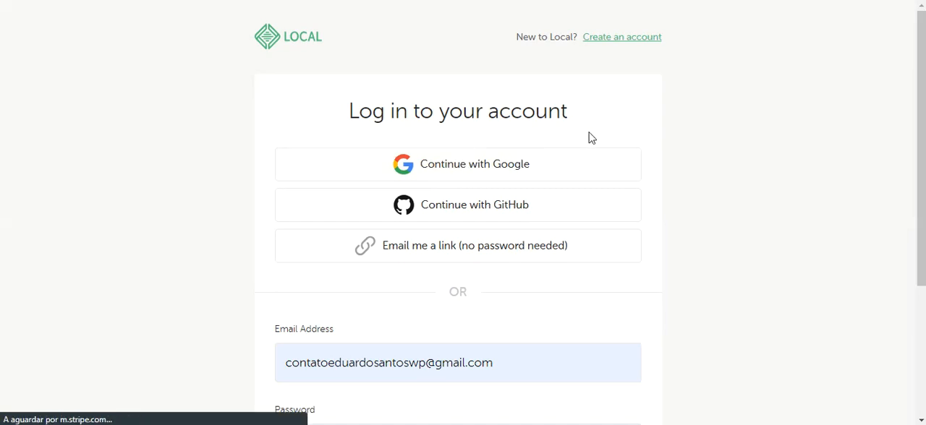
click(497, 204)
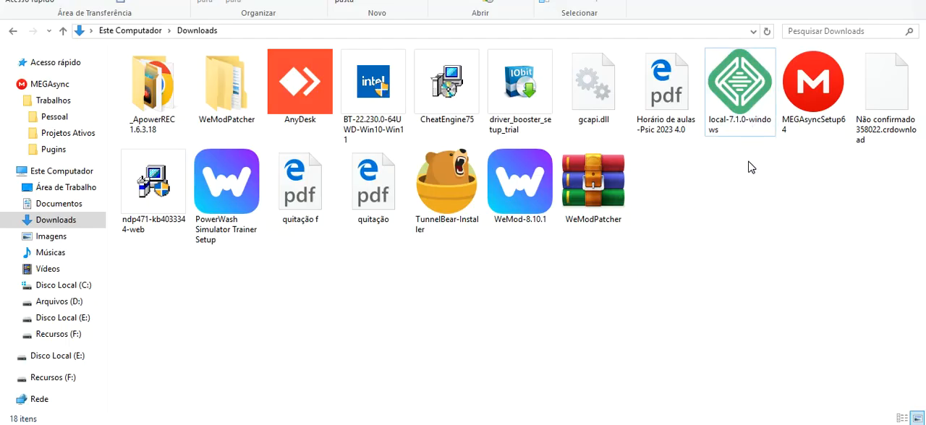
Step: Run the local-7.1.0-windows installer from the Downloads folder
click(743, 137)
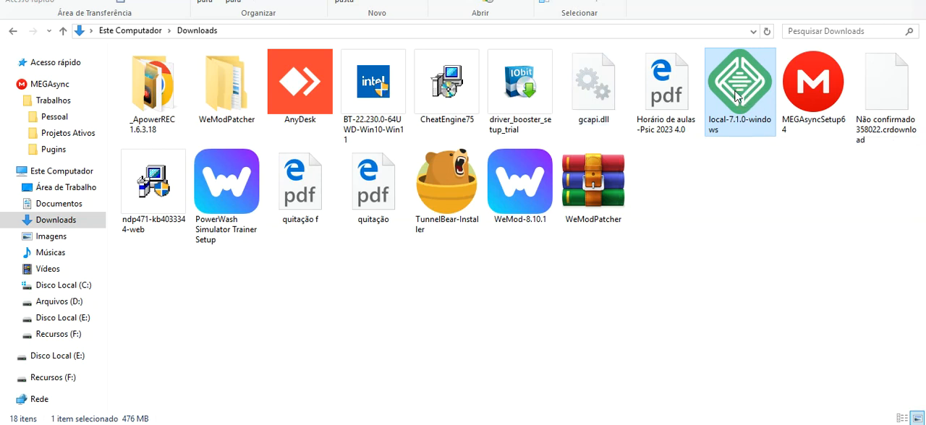
double_click(738, 95)
double_click(739, 95)
click(488, 205)
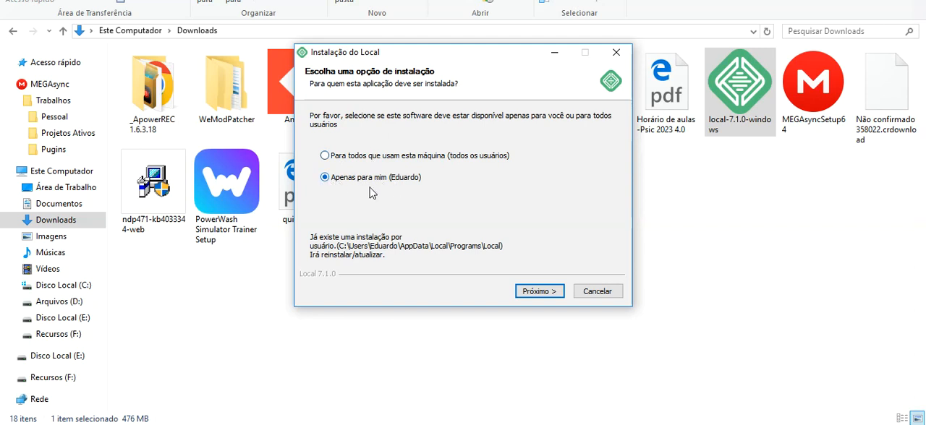
Step: Install Local for the current user only in the proposed destination folder, and finish setup with Local set to launch
click(539, 291)
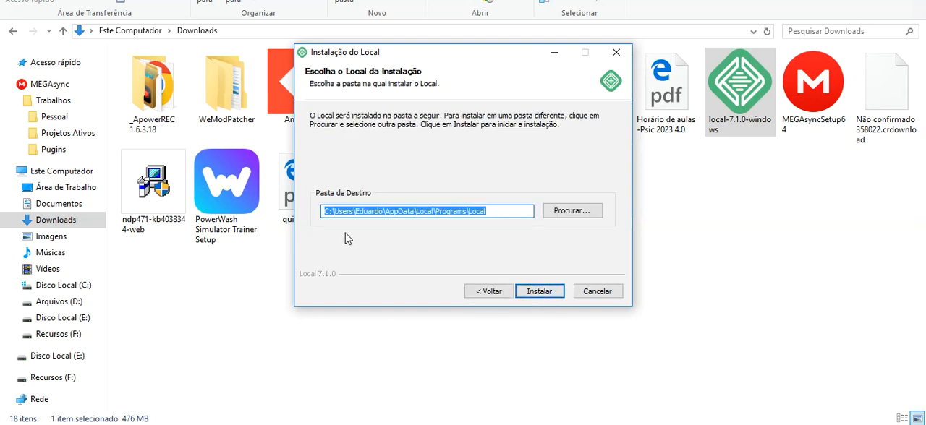
click(492, 214)
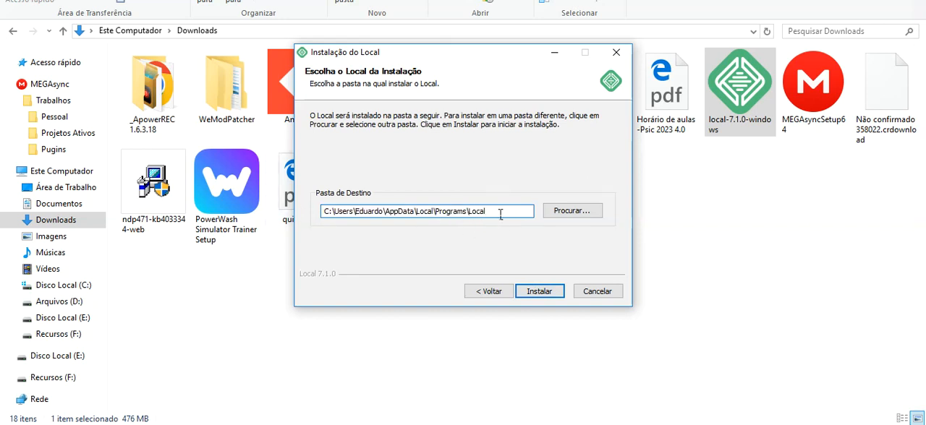
click(537, 290)
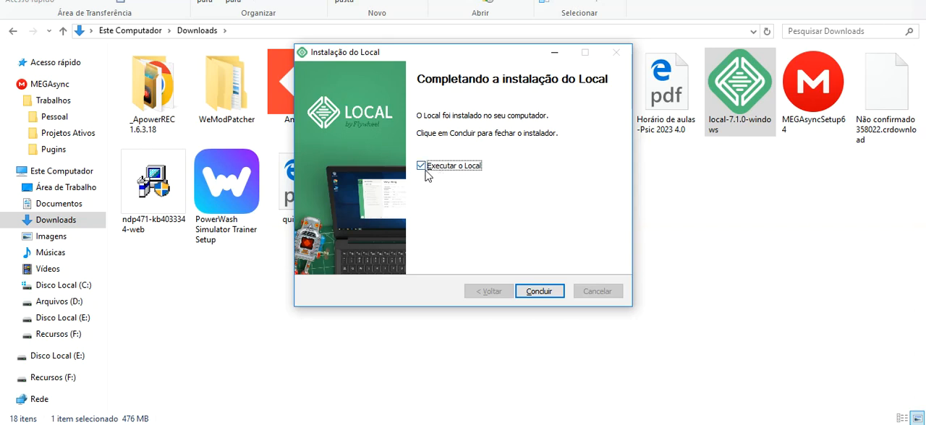
click(549, 291)
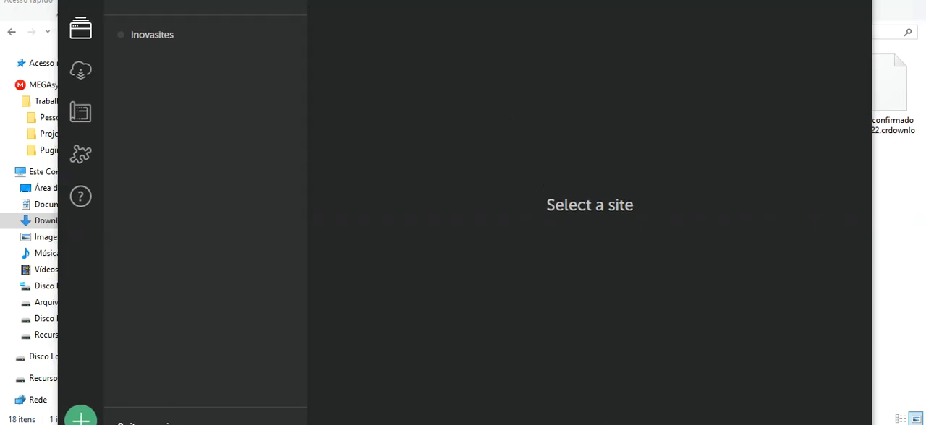
Step: Bring the full Local window into view and review the Appearance & behavior preferences, including theme, MagicSync and default apps
drag(76, 27, 166, 89)
drag(235, 102, 190, 9)
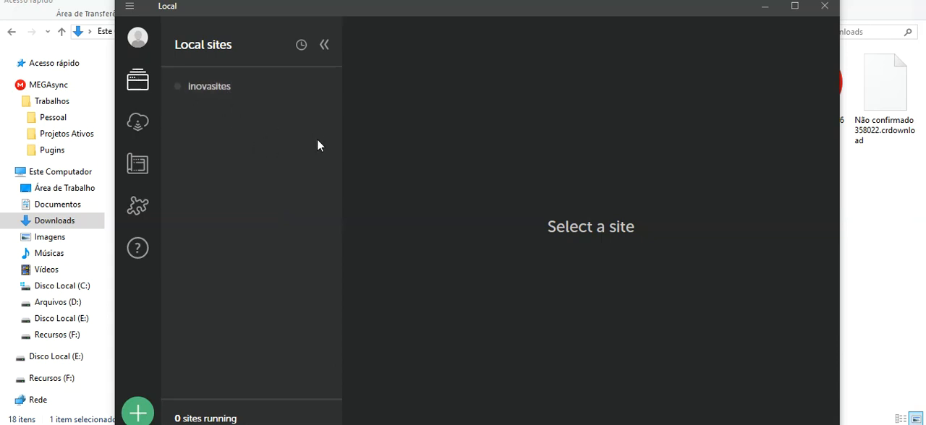
click(133, 11)
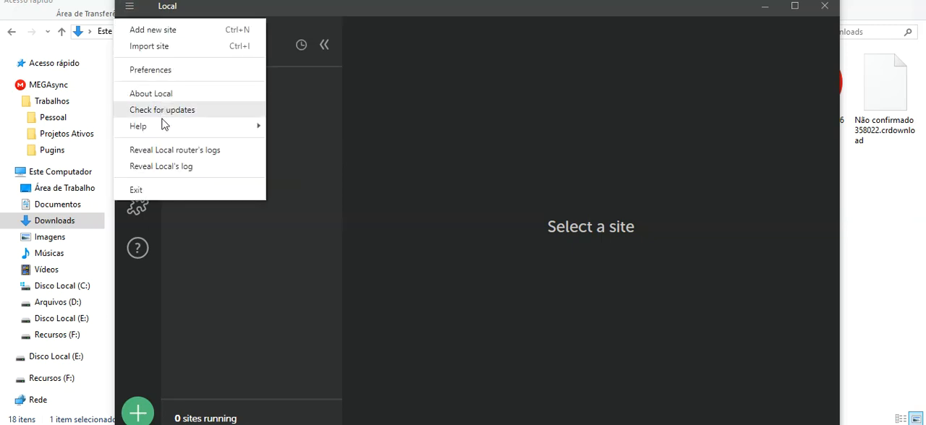
click(138, 70)
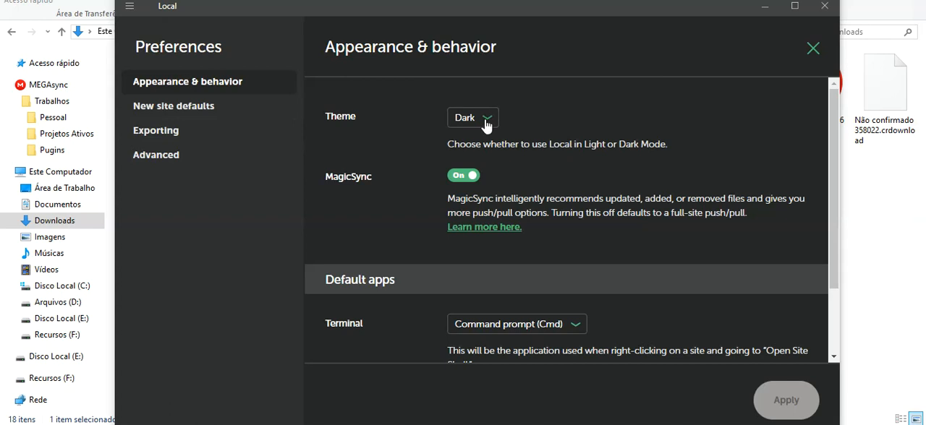
scroll(507, 145, down, 2)
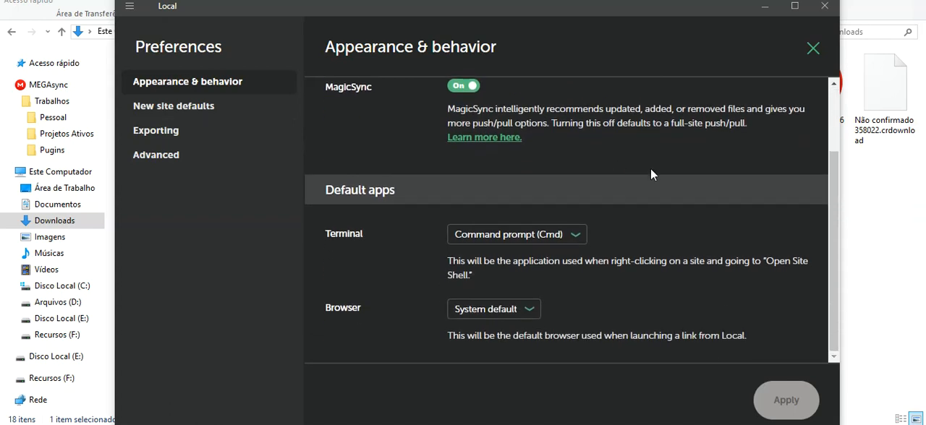
Step: Examine the new site defaults, focusing on the admin e-mail and the domain suffix
click(221, 112)
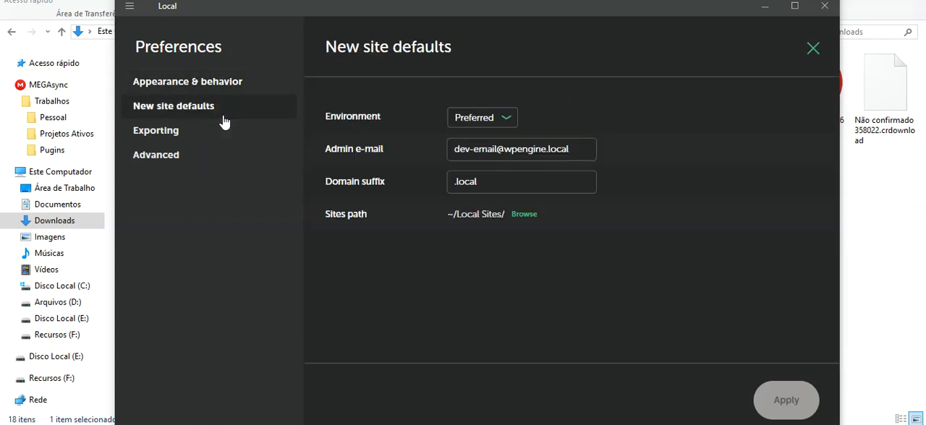
triple_click(499, 149)
click(626, 151)
click(575, 152)
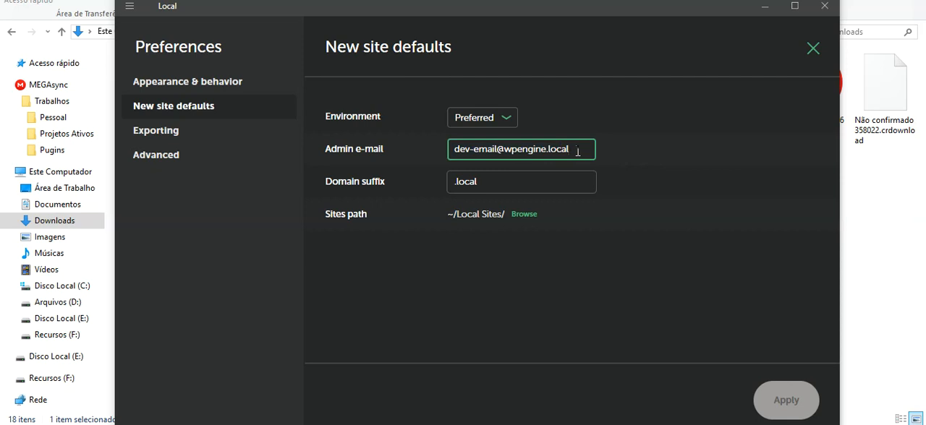
click(602, 150)
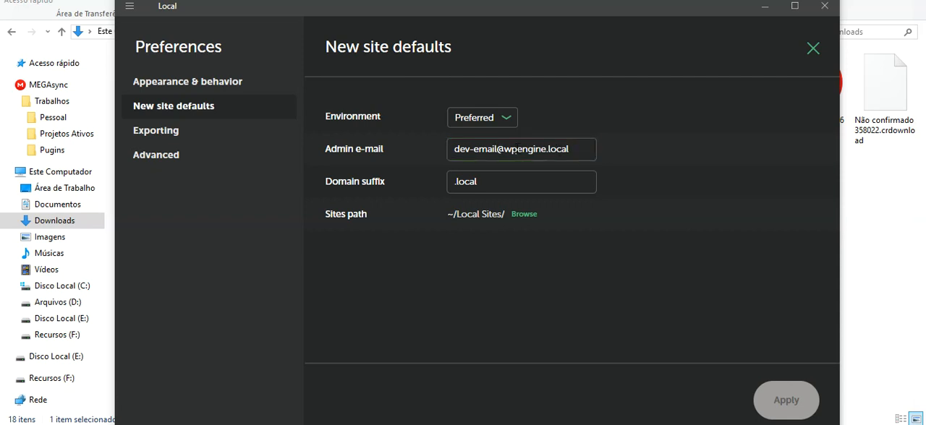
drag(545, 149, 457, 151)
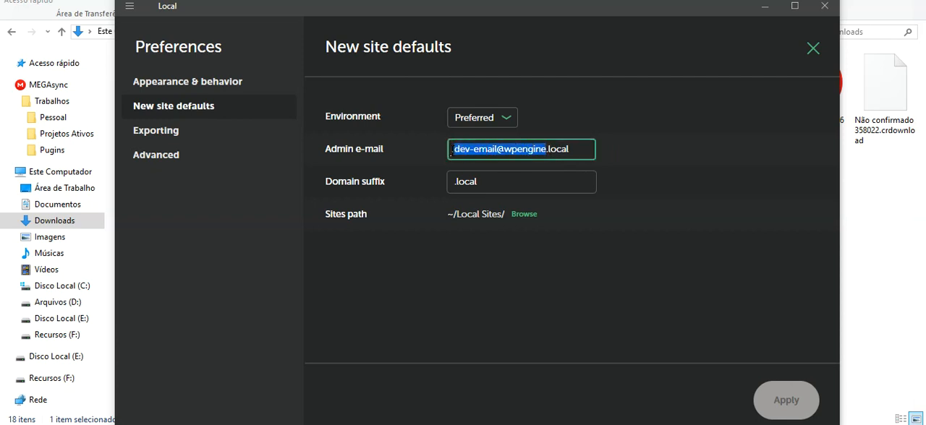
click(482, 182)
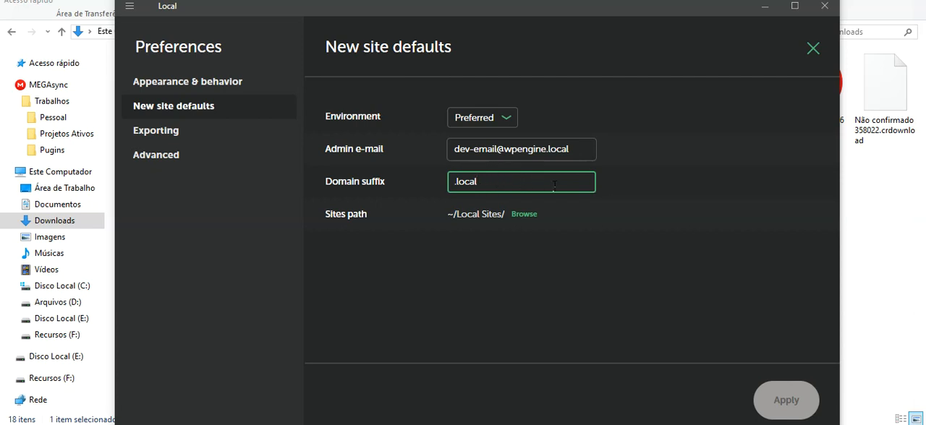
drag(455, 182, 481, 182)
click(481, 182)
drag(456, 182, 484, 182)
Step: Review the Exporting file exclusion filter and the Advanced preferences, and close the preferences without changes
click(246, 132)
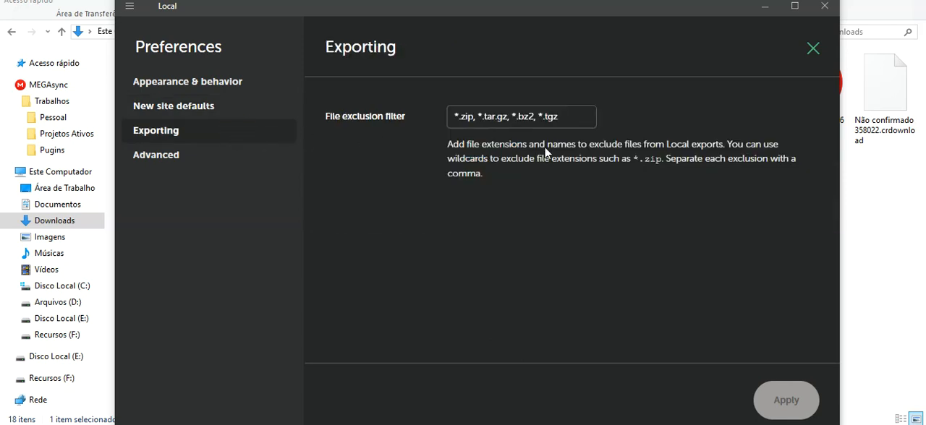
click(492, 116)
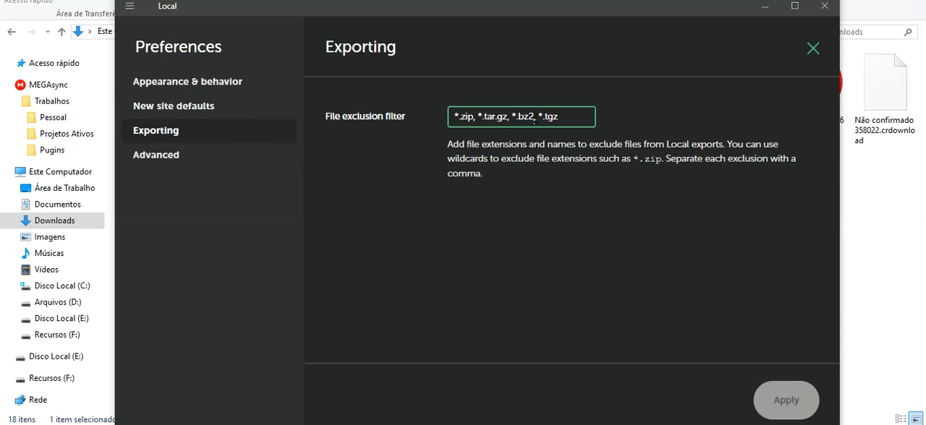
click(257, 158)
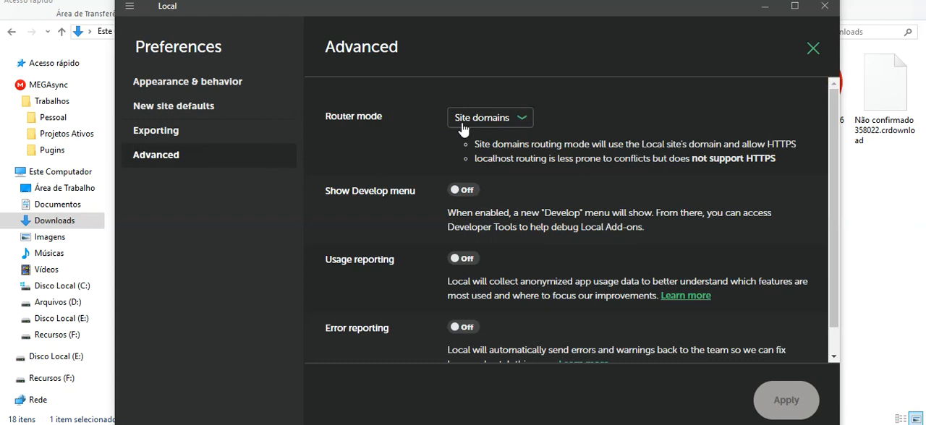
scroll(478, 137, down, 1)
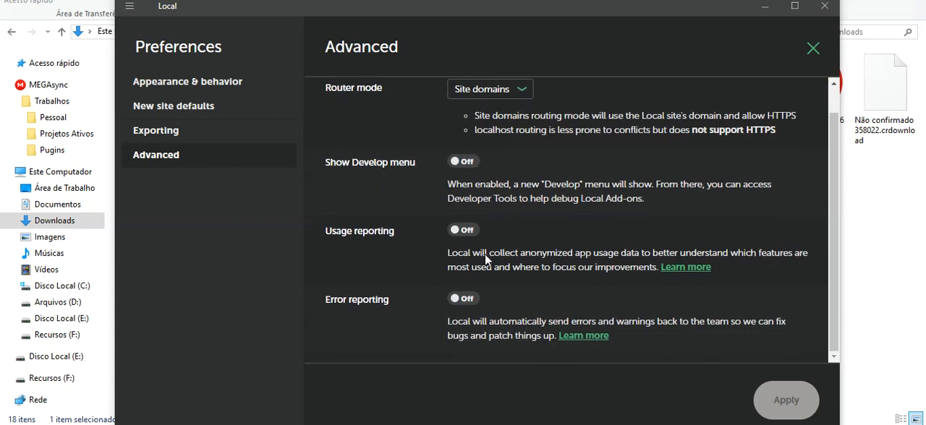
scroll(485, 254, up, 1)
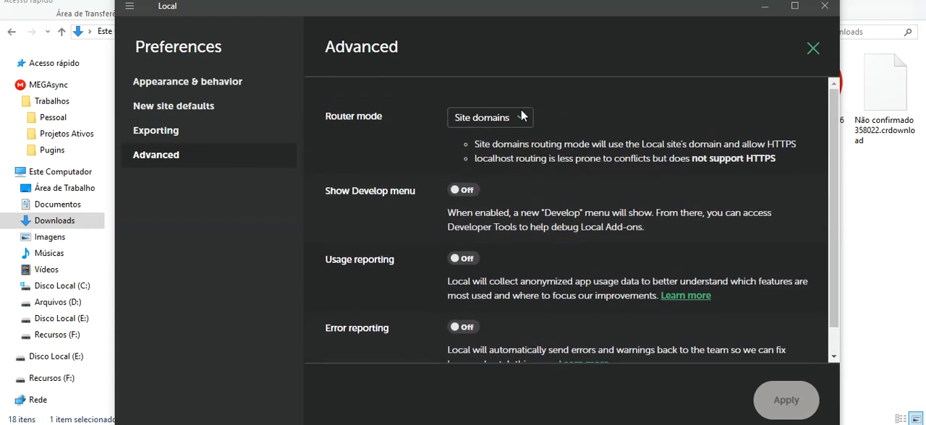
click(814, 48)
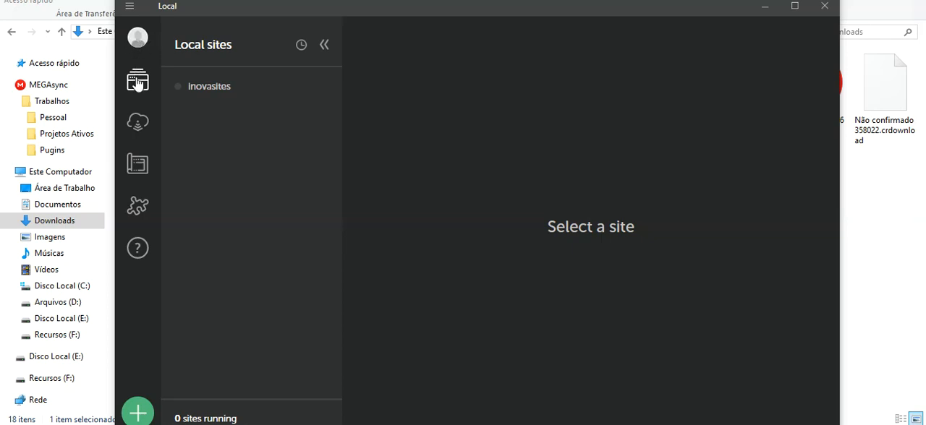
Step: Look over the Connect page and its WP Engine and Flywheel hosting options
click(138, 125)
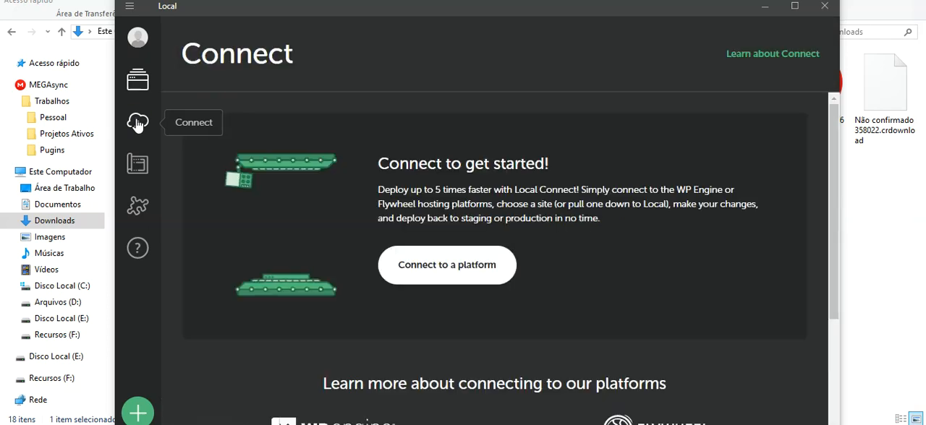
scroll(610, 108, down, 3)
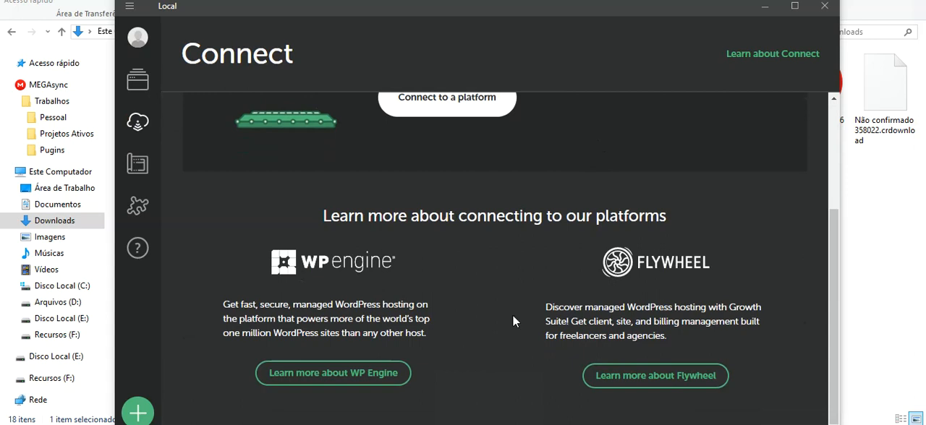
scroll(435, 311, up, 3)
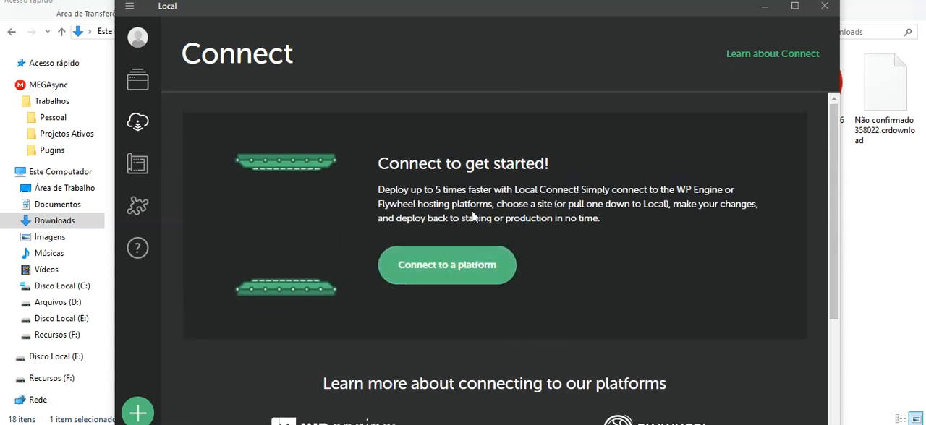
Step: View the saved site blueprints and browse the library of available add-ons
click(135, 168)
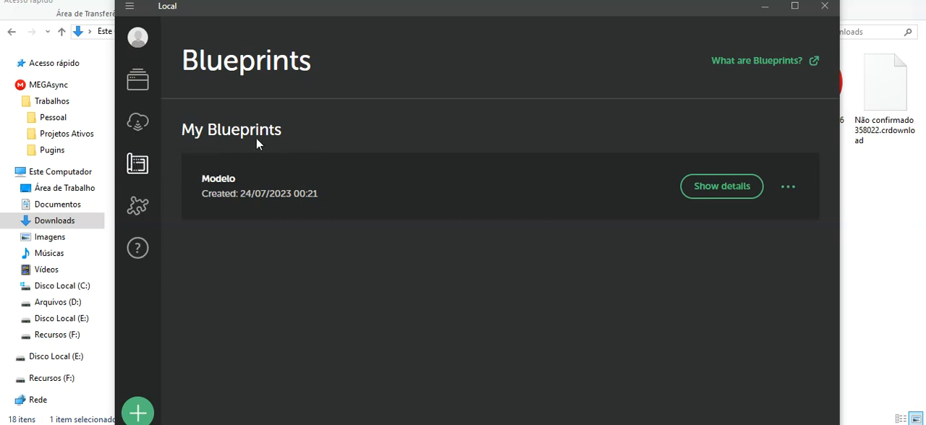
click(137, 206)
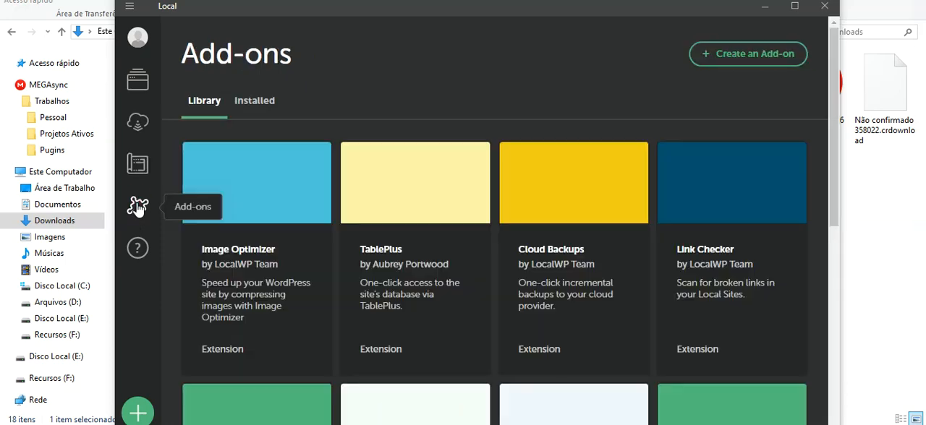
scroll(433, 133, down, 5)
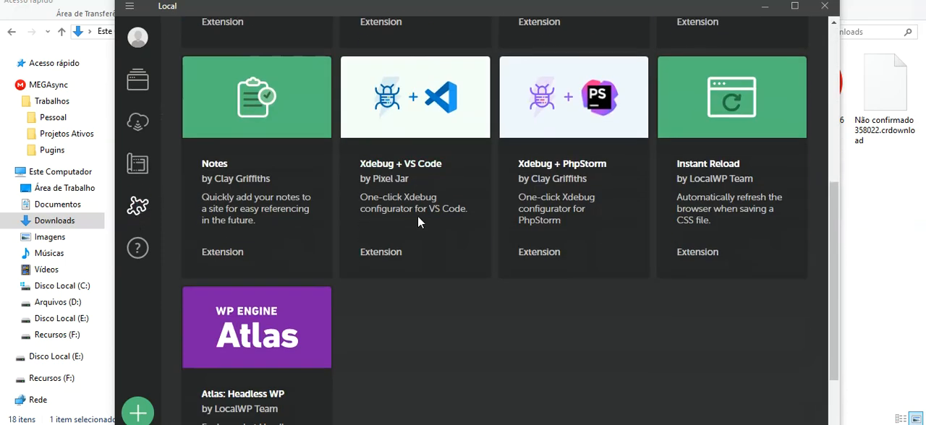
scroll(358, 350, up, 5)
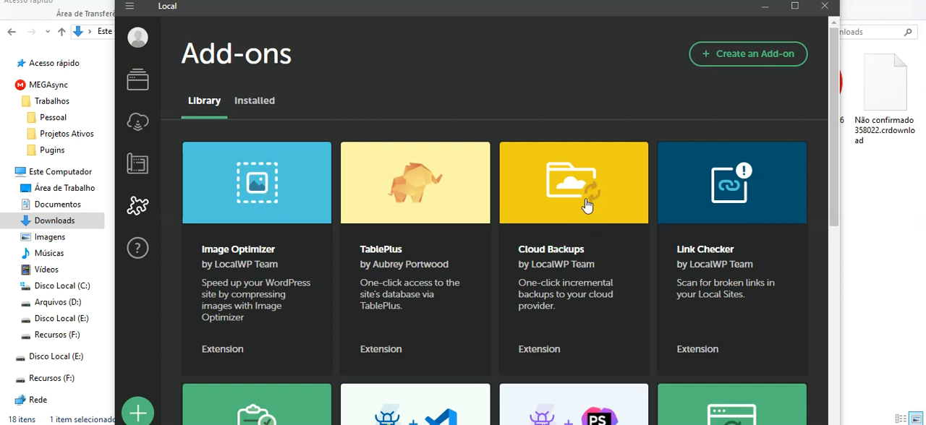
Step: Look through the extensions in the add-on library, and return to the list of local sites
scroll(587, 206, down, 1)
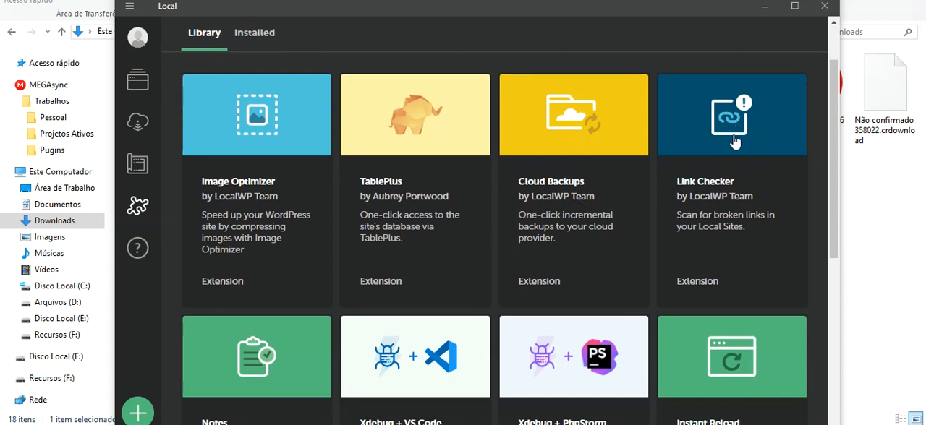
scroll(730, 134, down, 3)
scroll(748, 190, up, 4)
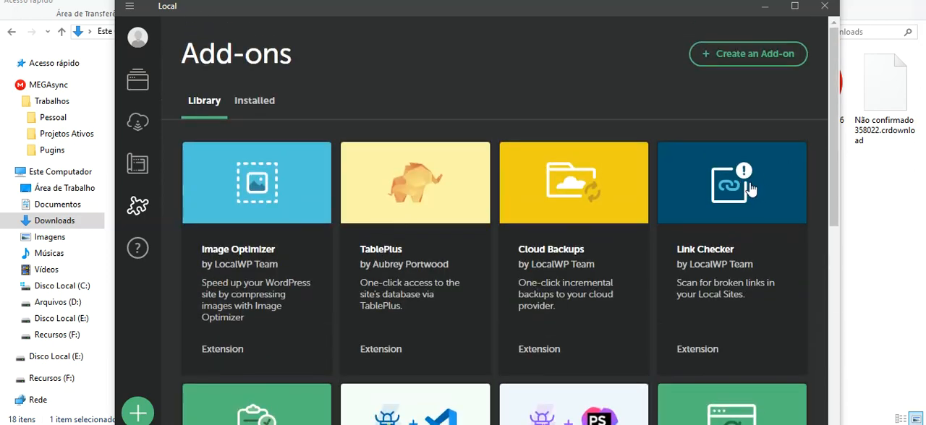
scroll(752, 197, down, 3)
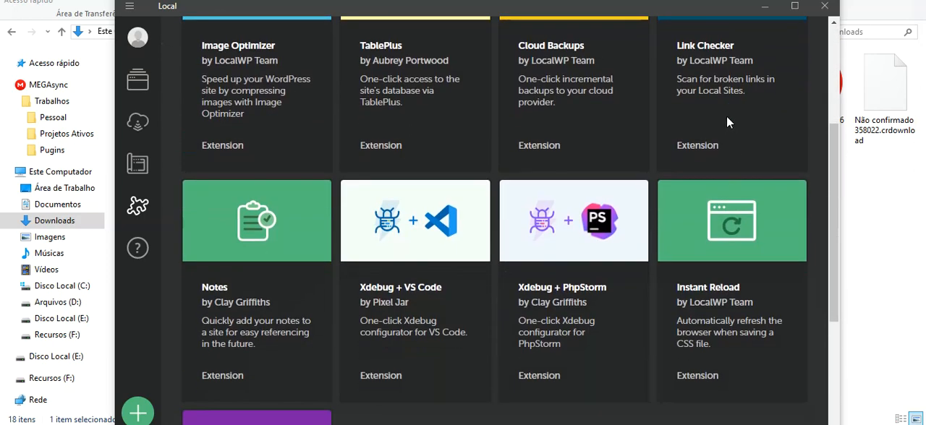
scroll(720, 101, down, 2)
scroll(637, 181, up, 5)
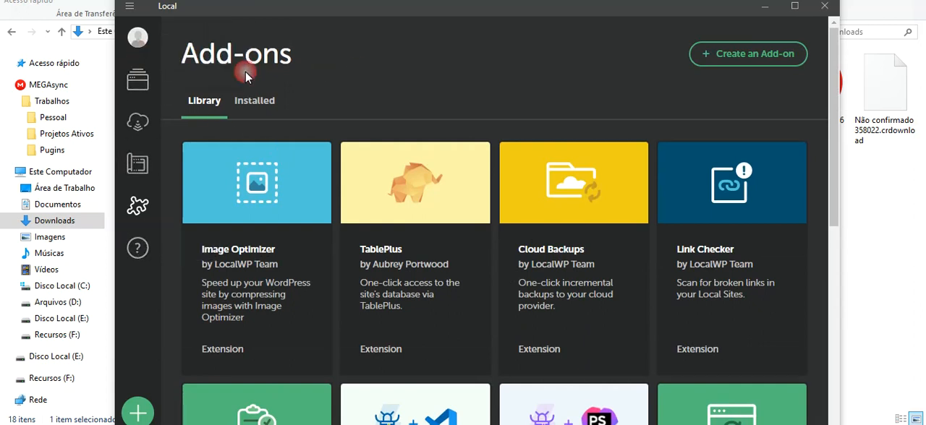
click(137, 88)
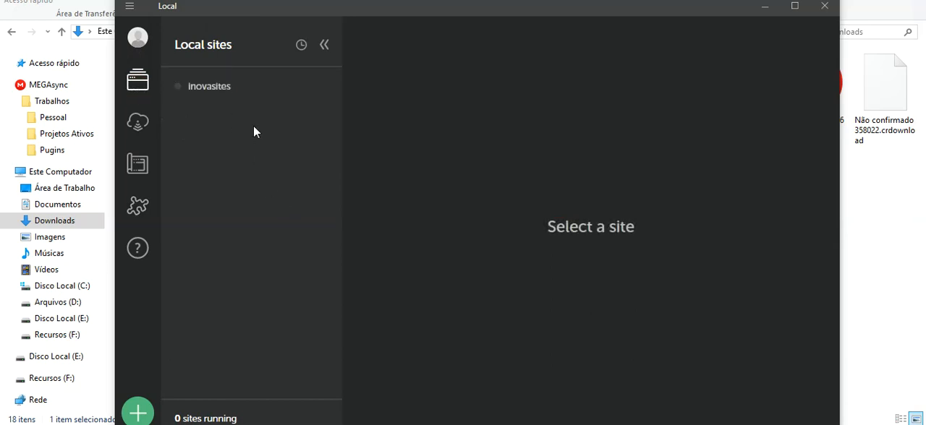
Step: Examine the details and installed plugins of the Modelo blueprint during site creation, and cancel the creation
click(138, 413)
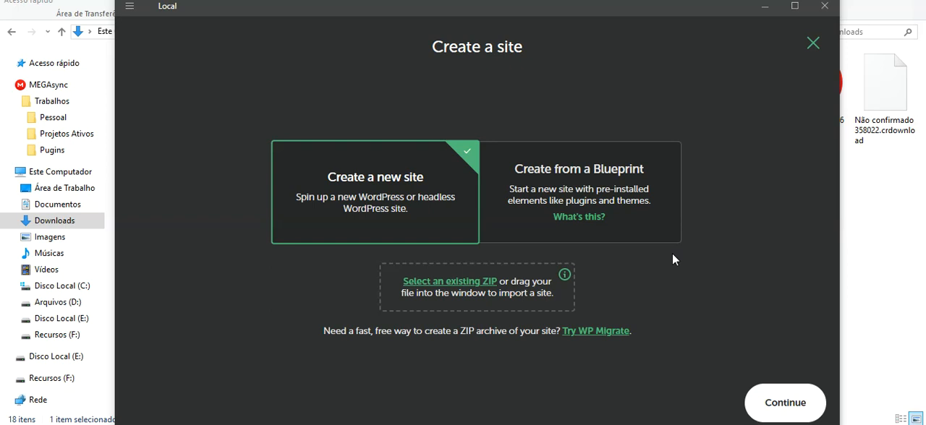
click(583, 179)
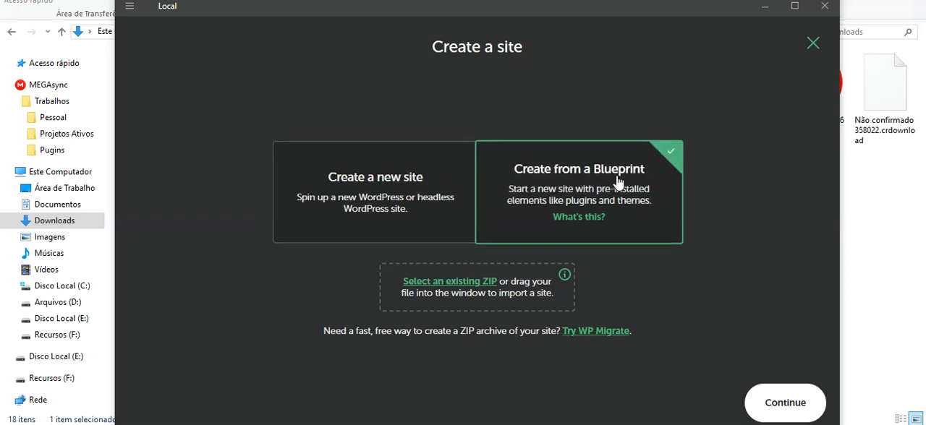
click(782, 404)
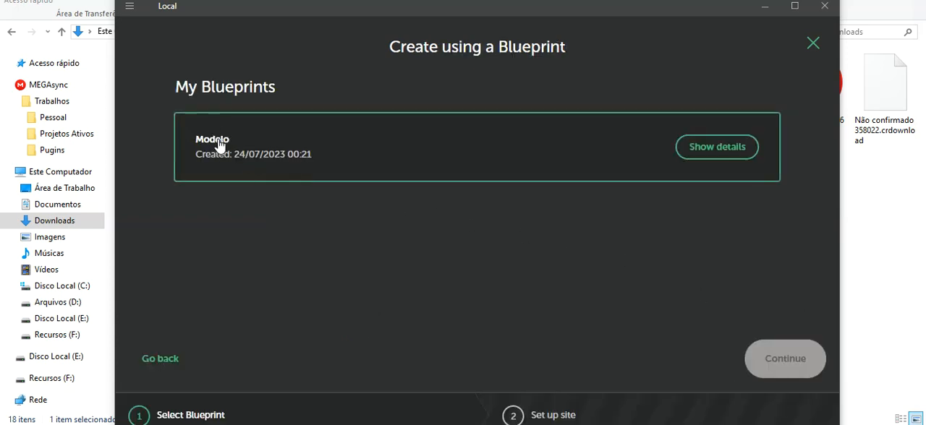
click(715, 147)
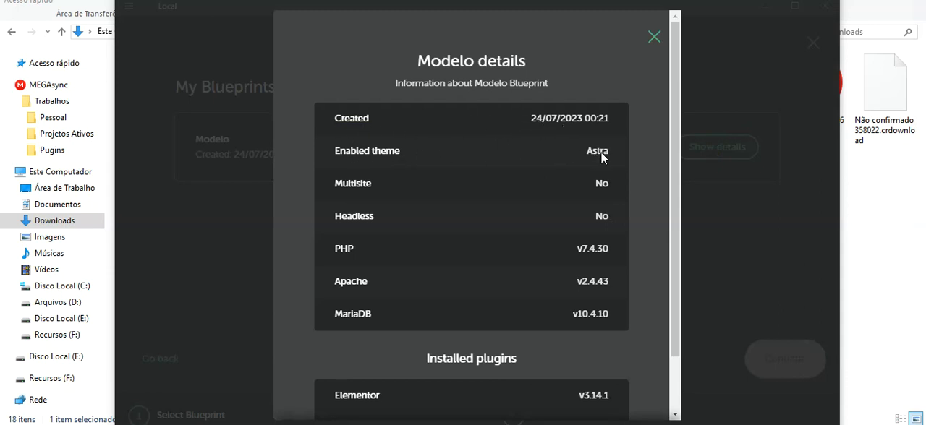
scroll(593, 177, down, 1)
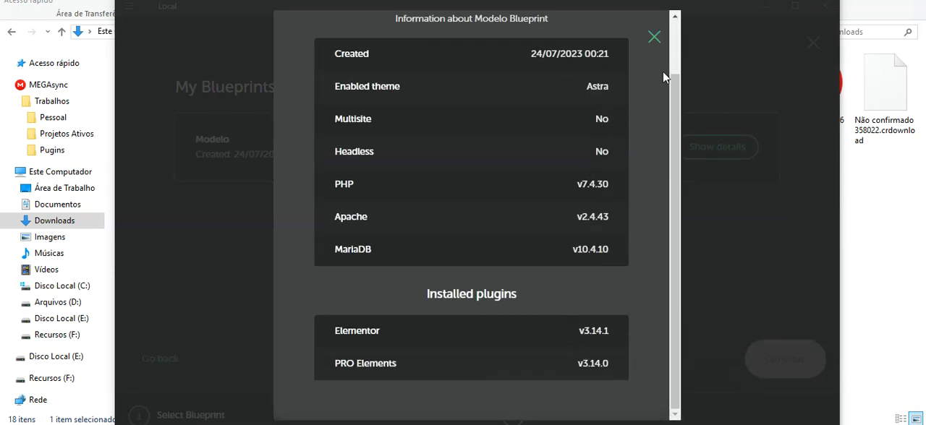
click(654, 38)
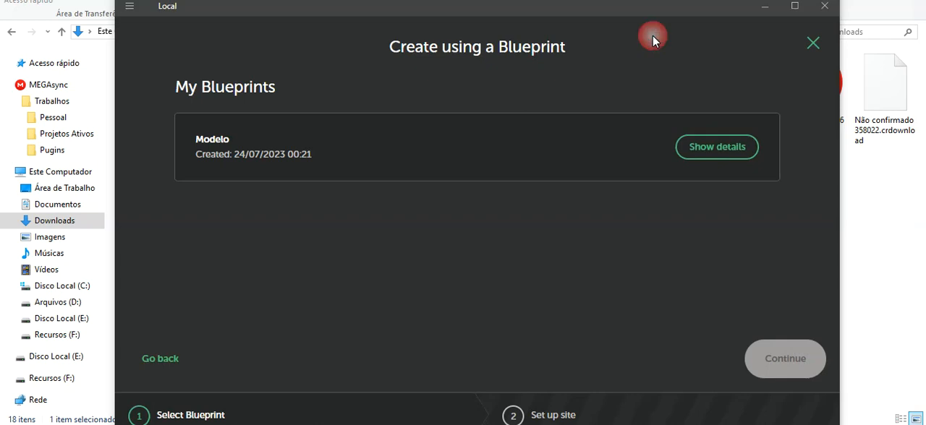
click(811, 45)
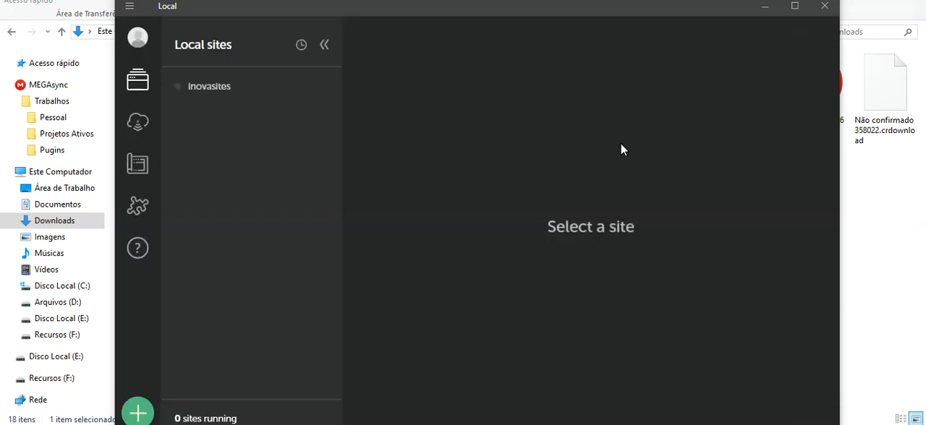
Step: Start creating a new site and name it "Teste Local"
click(145, 409)
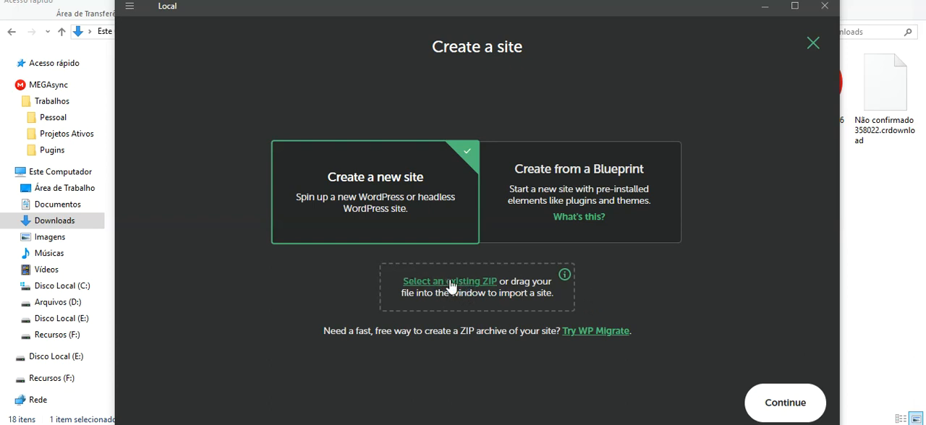
click(787, 402)
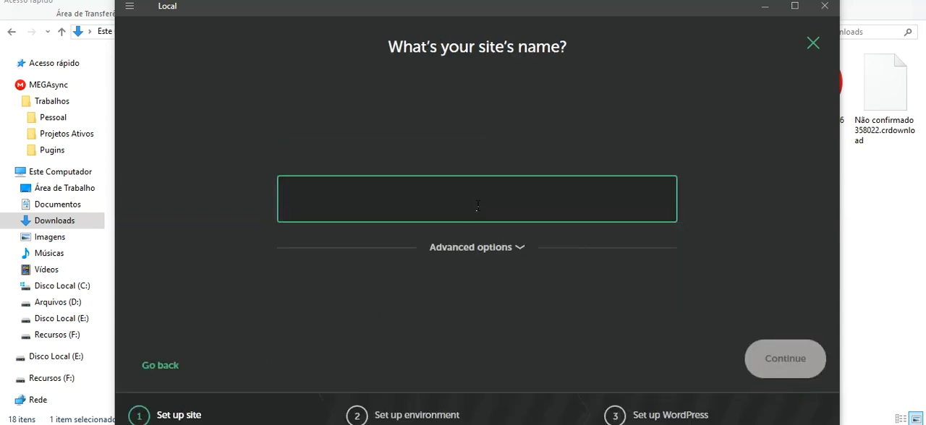
text(Teste)
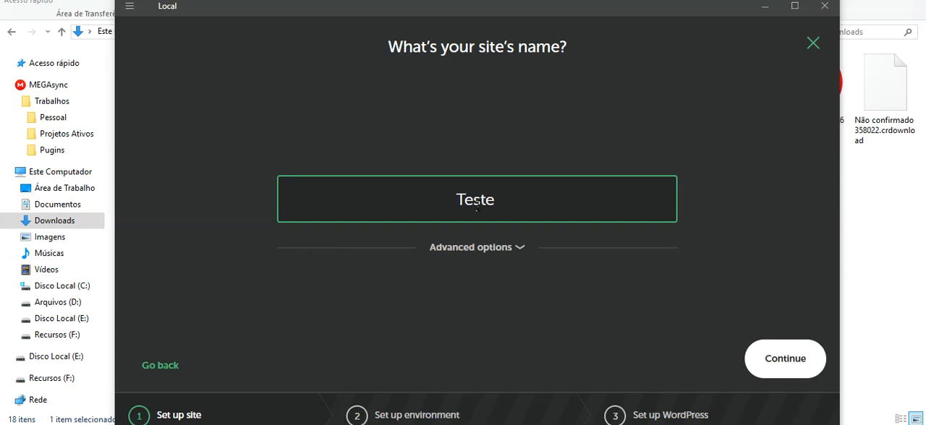
text( LOca)
key(BackSpace)
key(BackSpace)
key(BackSpace)
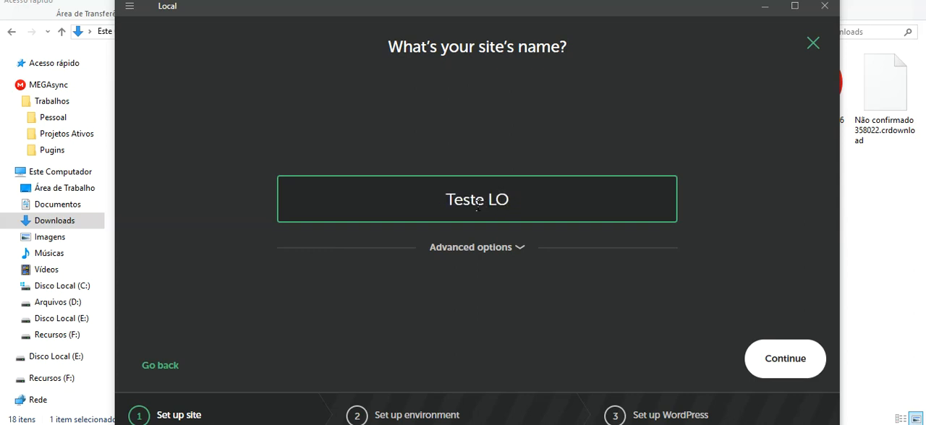
text(ocal)
Step: Review the new site's local domain and path in the advanced options, and continue to the environment setup
click(518, 253)
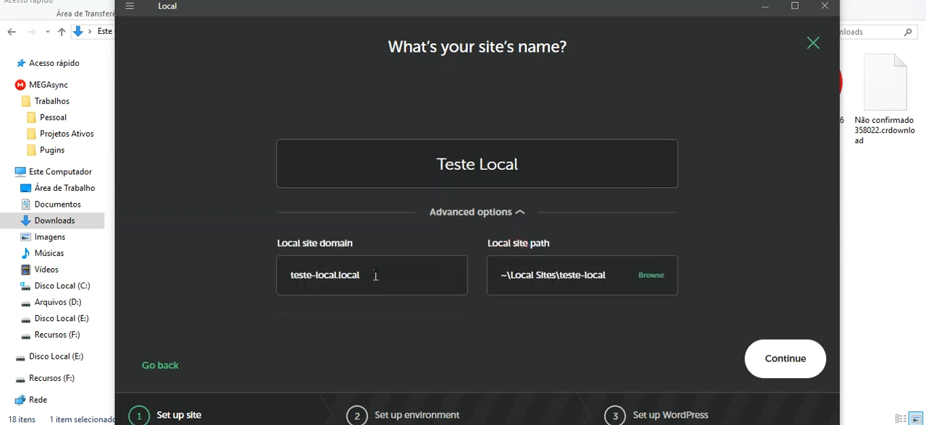
click(376, 276)
key(ctrl+a)
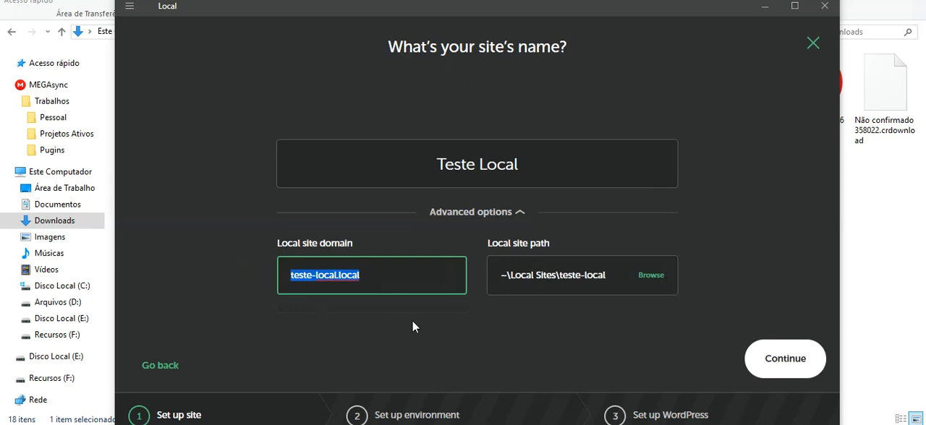
click(393, 275)
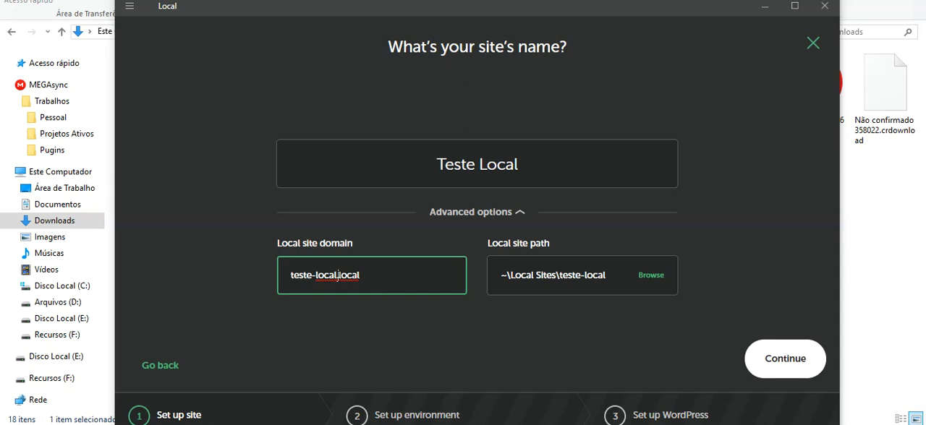
drag(339, 276, 284, 275)
click(364, 276)
click(768, 350)
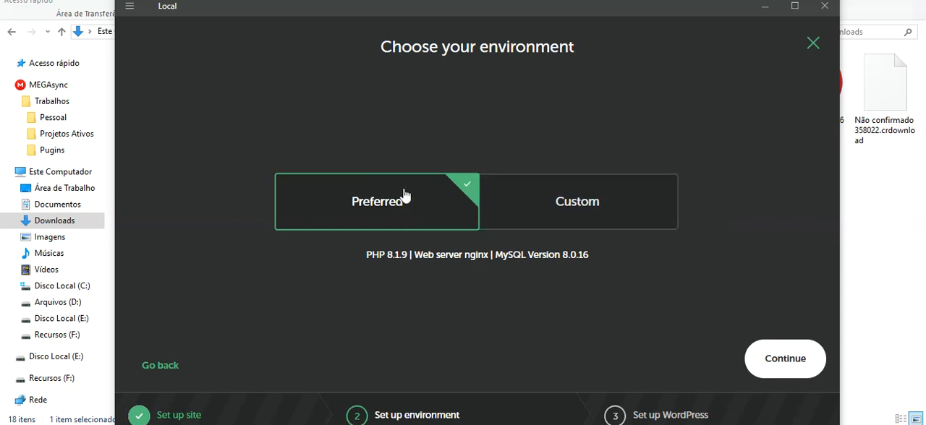
Step: Examine the PHP version, web server and database choices of the custom environment, and switch back to the Preferred environment
click(597, 202)
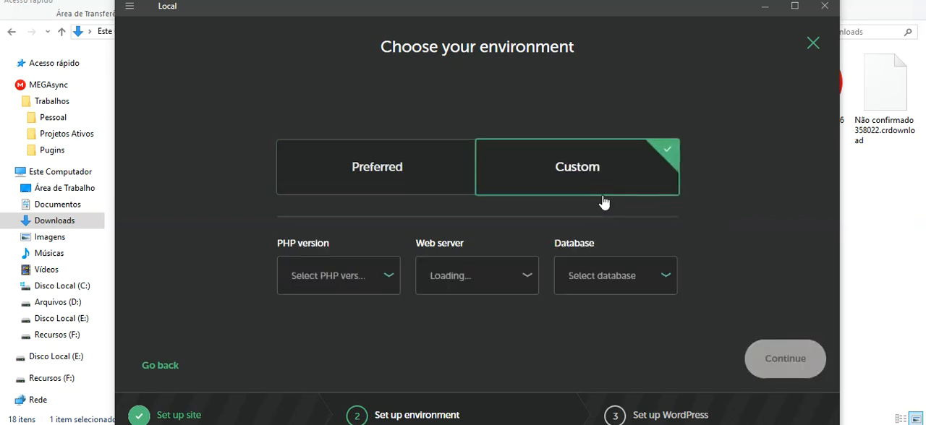
click(386, 284)
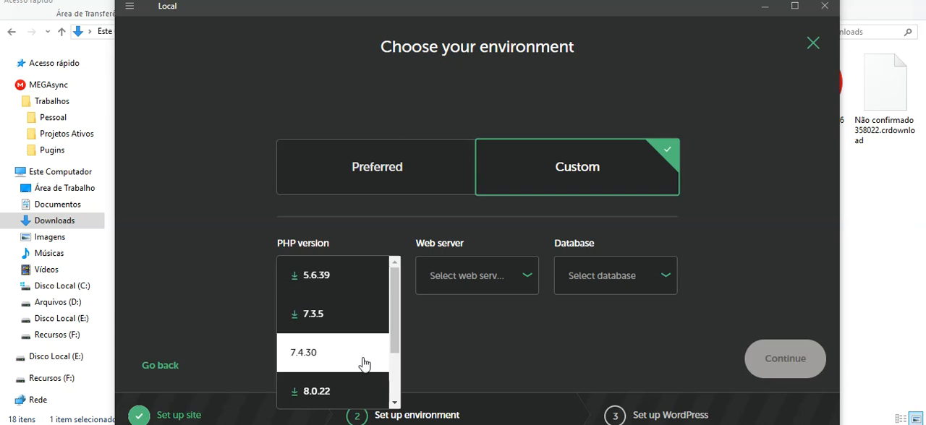
scroll(369, 362, down, 3)
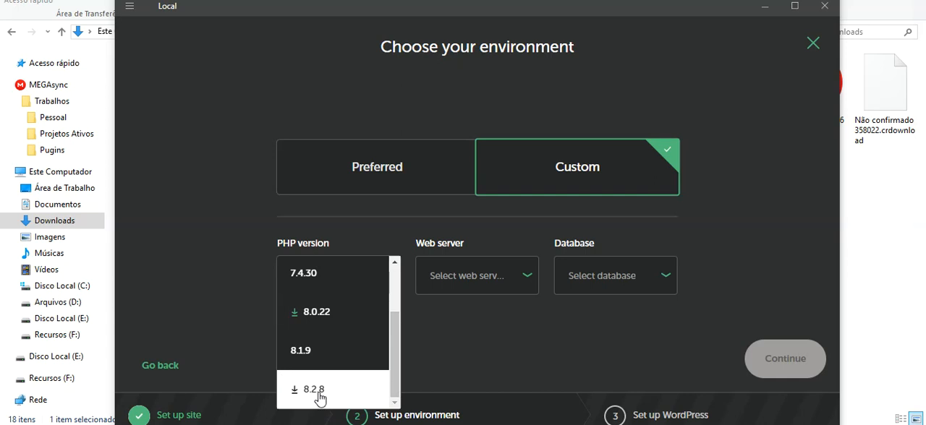
scroll(320, 399, up, 2)
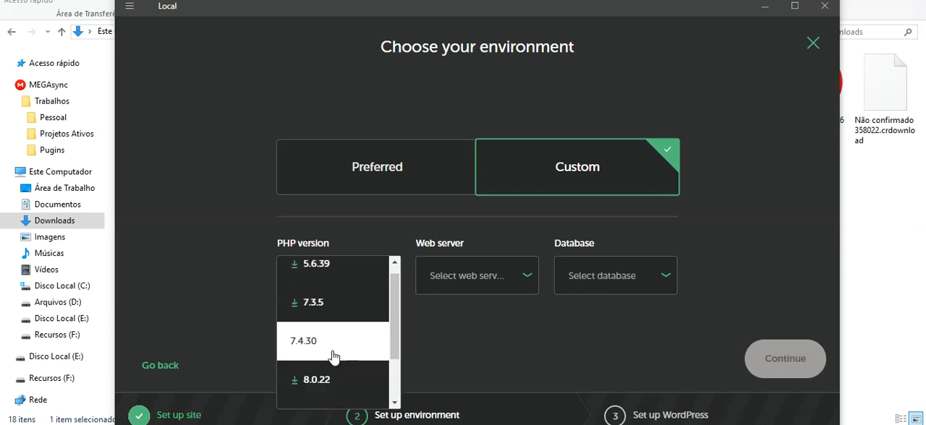
scroll(337, 365, down, 2)
scroll(358, 376, up, 2)
click(471, 317)
click(469, 283)
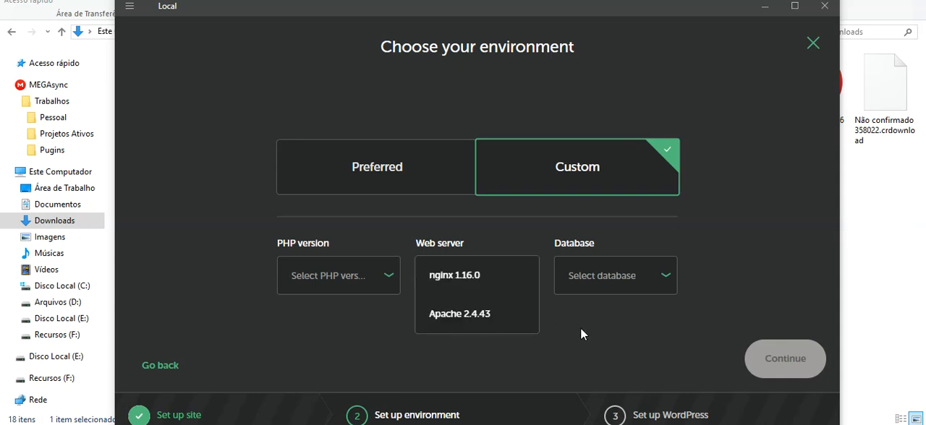
click(616, 275)
click(725, 278)
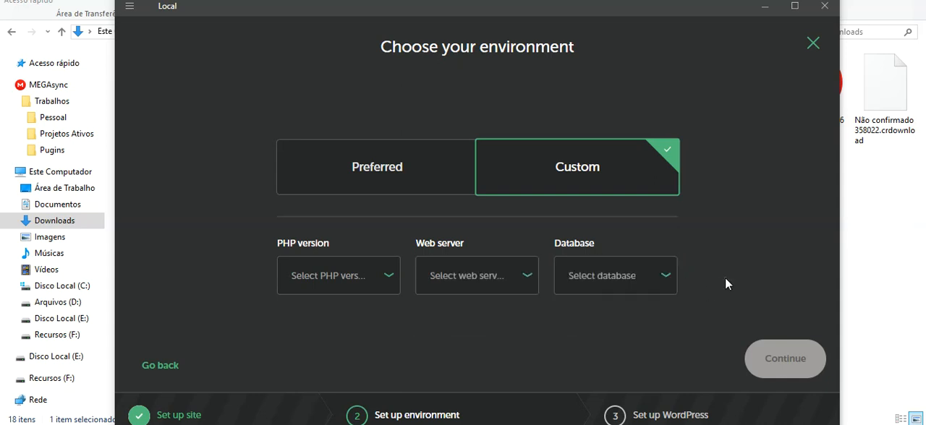
click(399, 161)
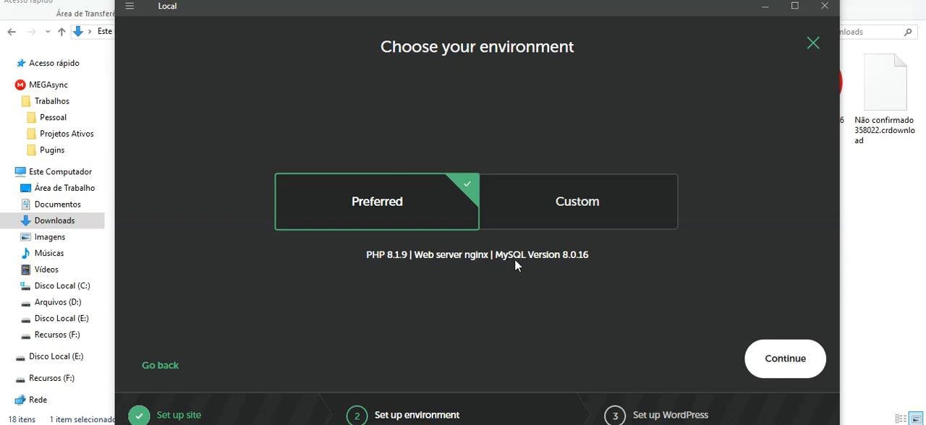
Step: Configure a custom environment with PHP 7.4.30, nginx 1.16.0 and MariaDB 10.4.10
click(548, 208)
click(384, 280)
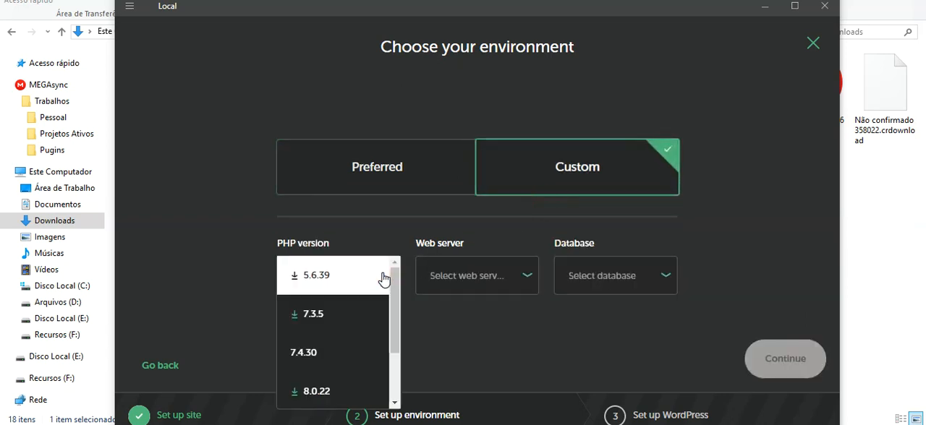
click(348, 354)
click(486, 280)
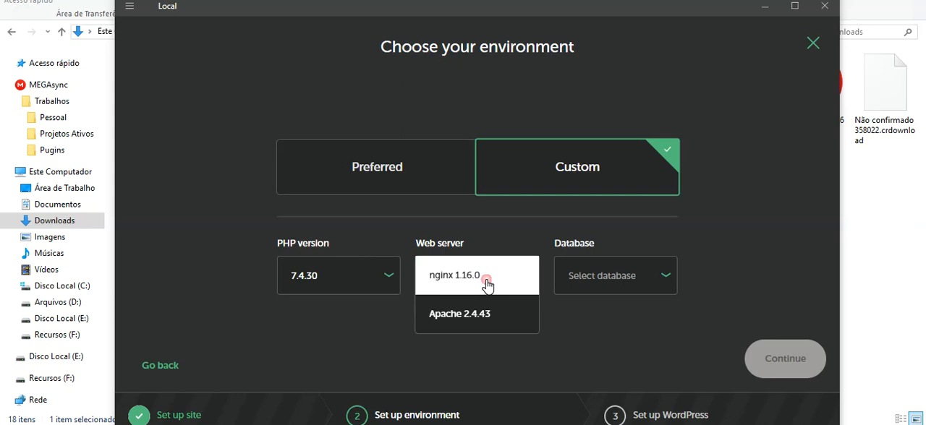
click(489, 285)
click(571, 282)
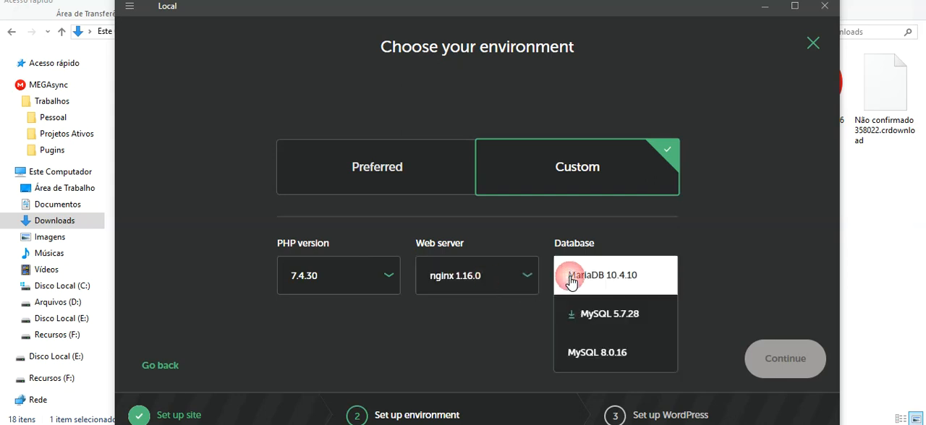
click(650, 288)
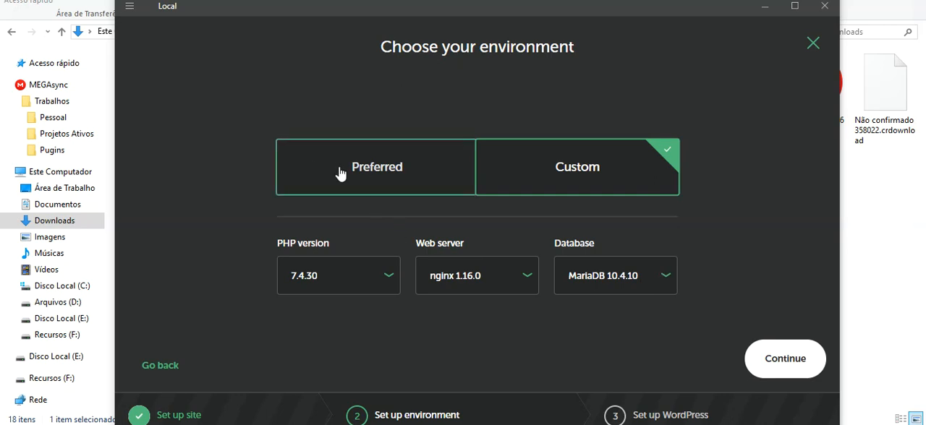
click(386, 282)
scroll(340, 369, down, 2)
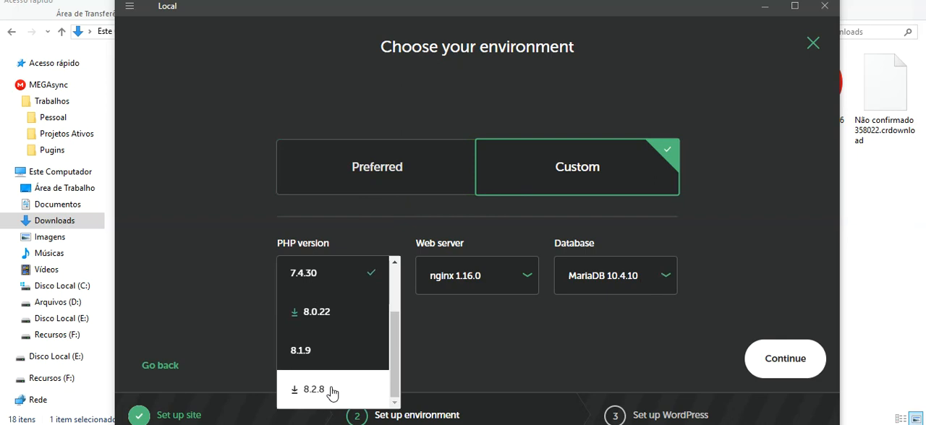
click(419, 306)
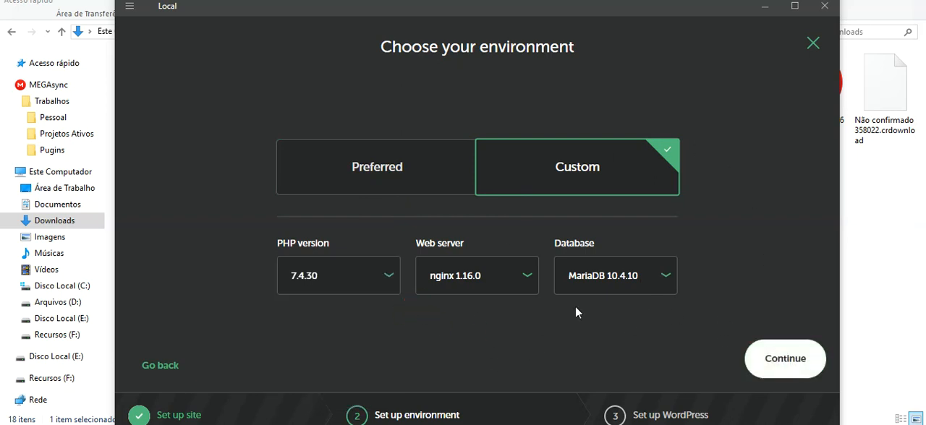
Step: Continue to the WordPress setup and enter the admin username and password, keeping the default e-mail
click(769, 369)
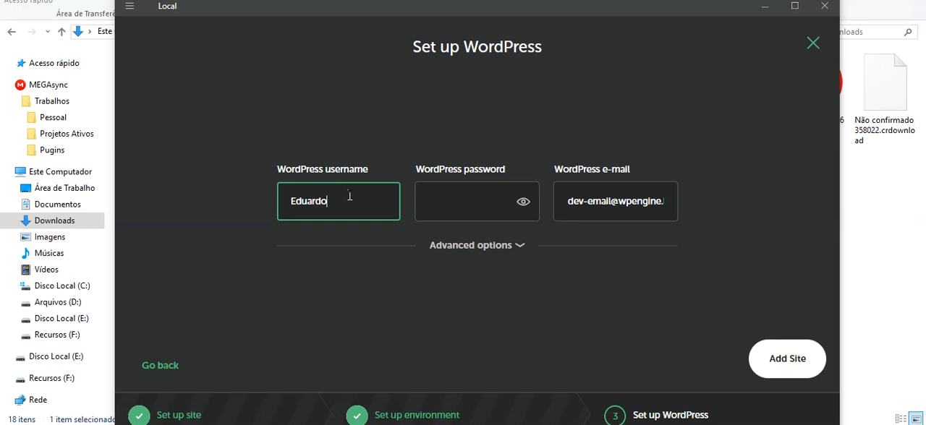
click(434, 201)
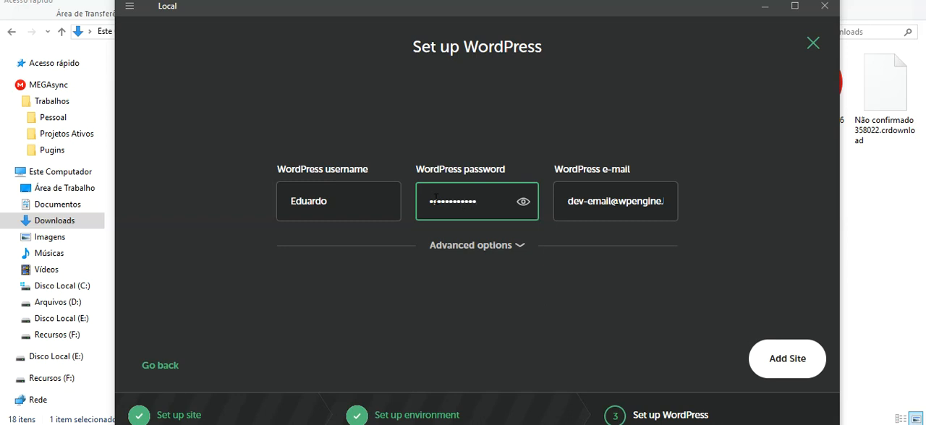
click(572, 201)
drag(568, 201, 685, 199)
click(698, 204)
drag(569, 204, 715, 205)
click(712, 205)
double_click(626, 206)
Step: Add the site with WordPress Multisite set to No in the advanced options, and dismiss the site groups notice
click(510, 247)
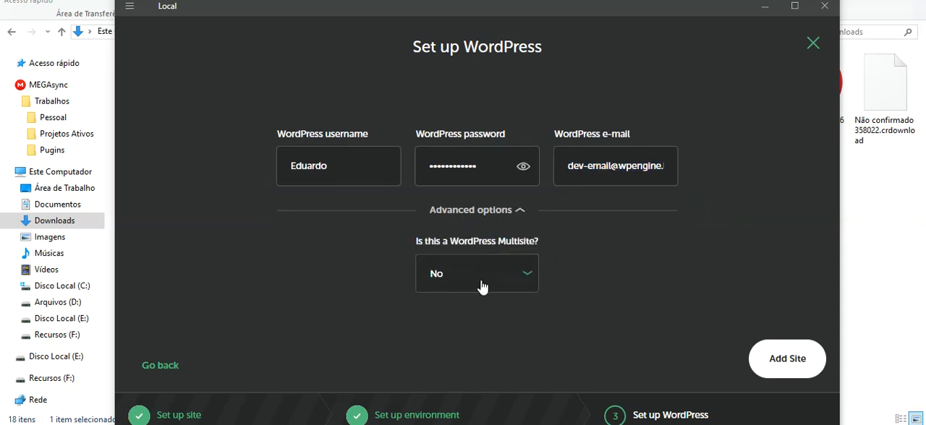
click(532, 275)
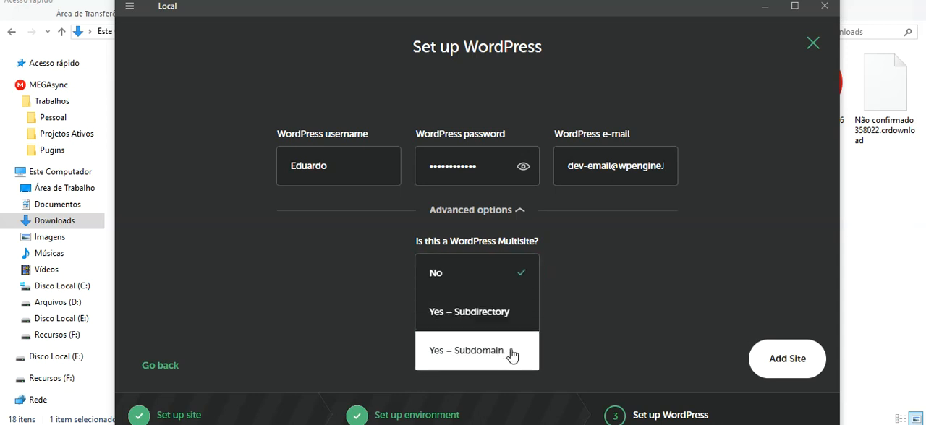
click(586, 233)
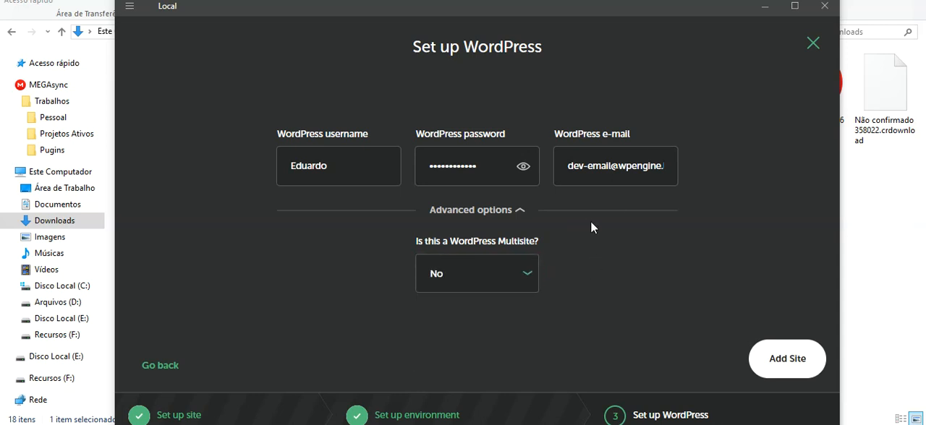
click(511, 279)
click(665, 267)
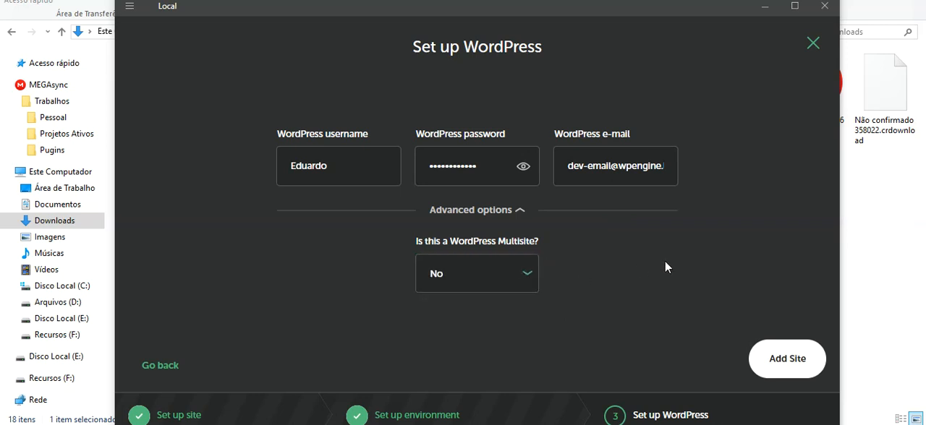
click(770, 366)
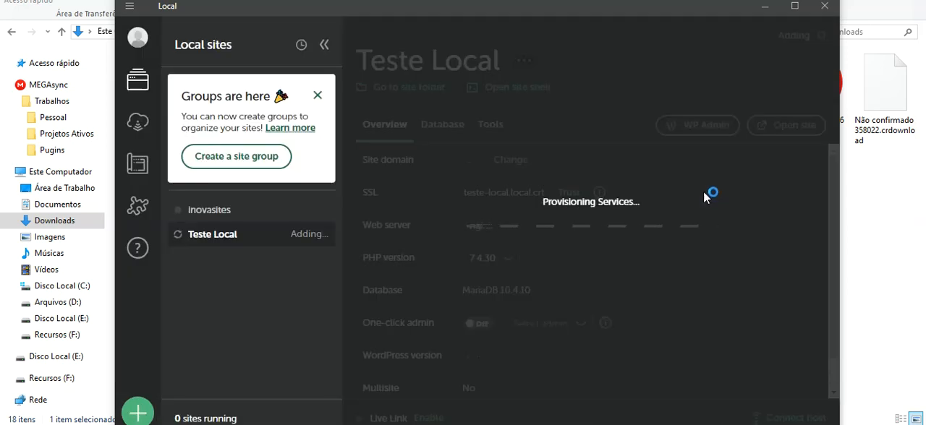
click(317, 95)
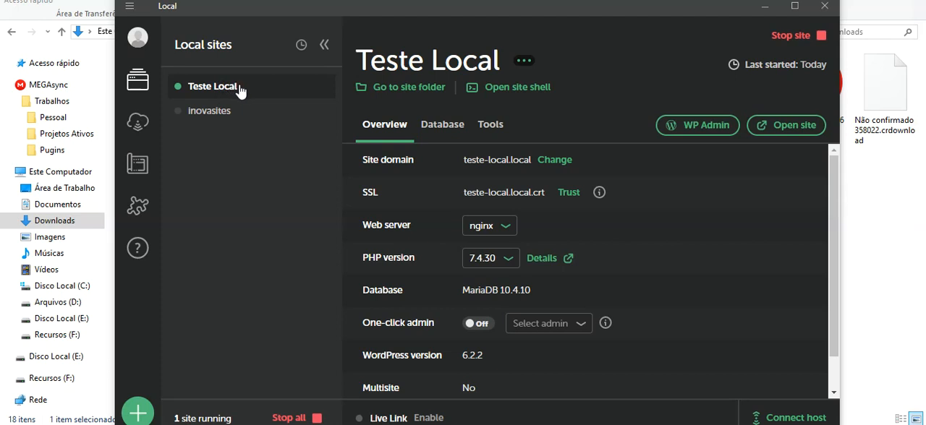
Step: Examine the management actions available for the Teste Local site, such as cloning, exporting, changing the domain and deleting
mouse_move(183, 90)
click(525, 63)
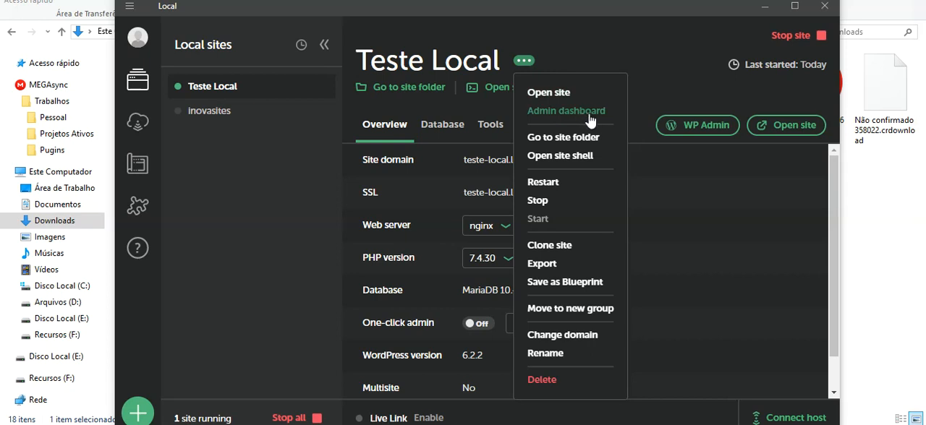
click(720, 113)
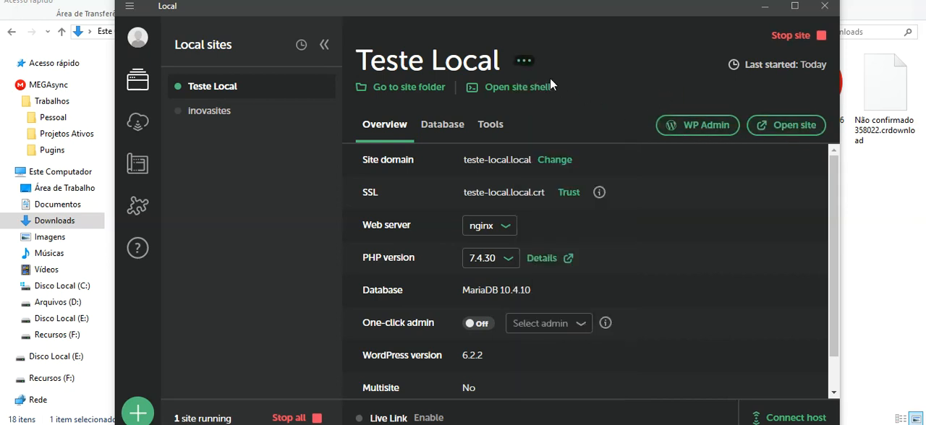
click(524, 62)
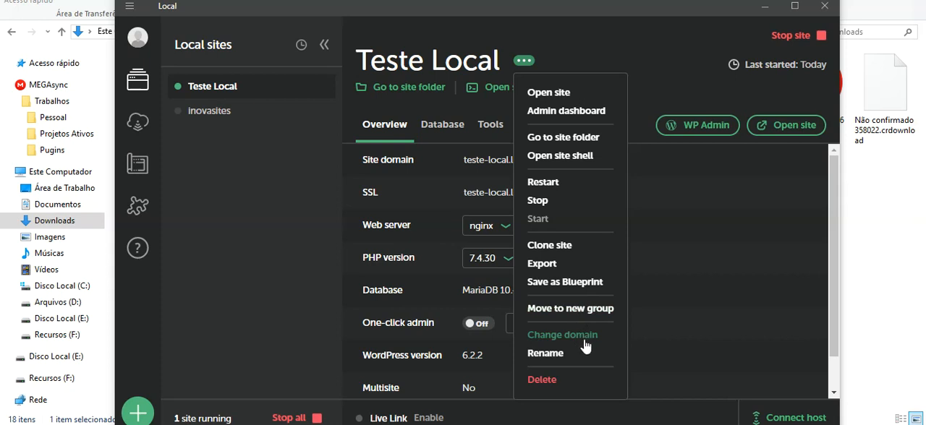
click(453, 168)
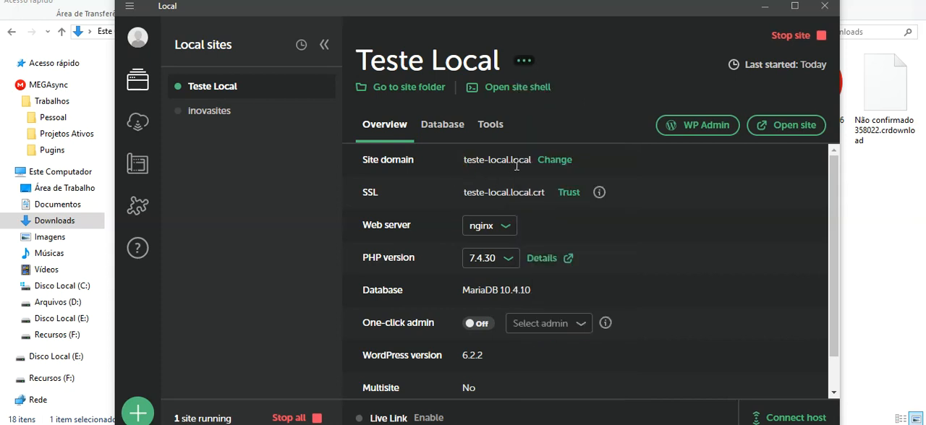
click(534, 63)
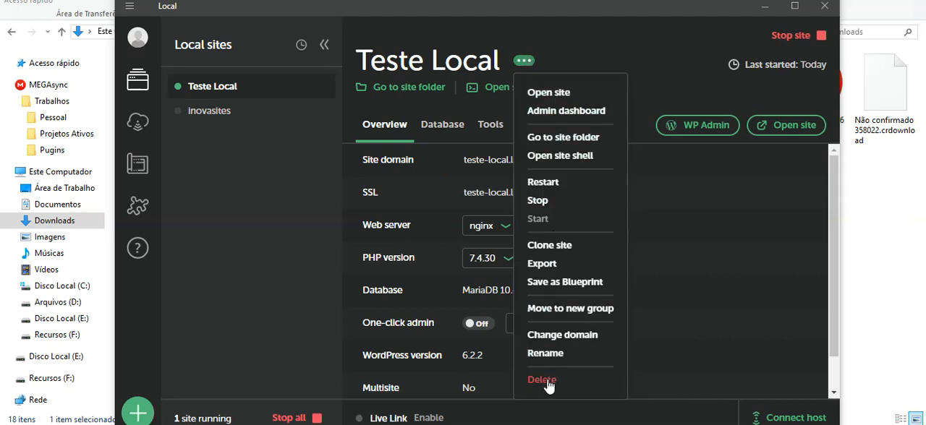
click(632, 27)
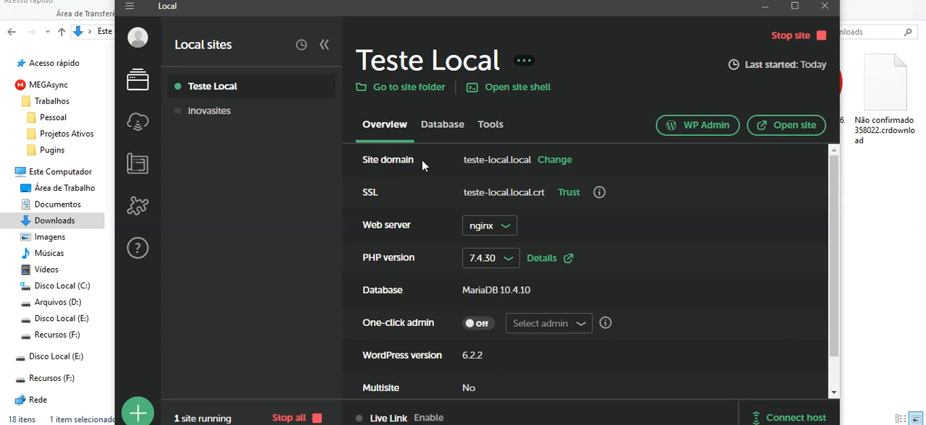
Step: Look at the domain change dialog of the Teste Local site and cancel it
click(555, 160)
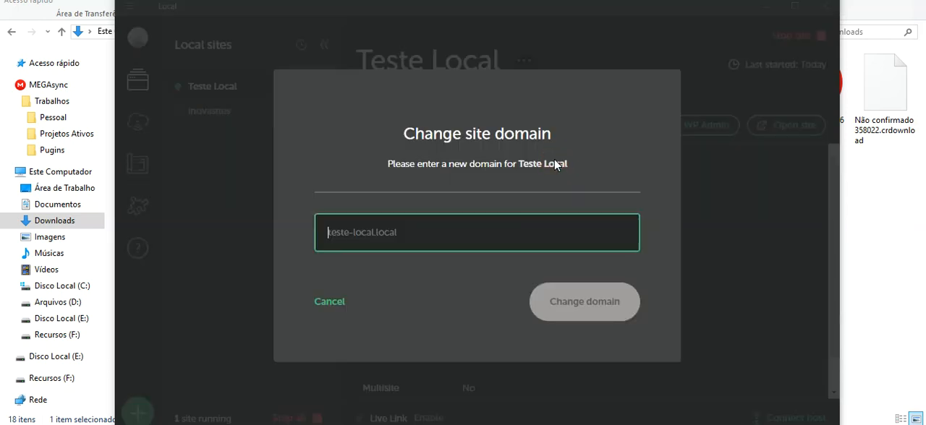
click(485, 240)
click(332, 303)
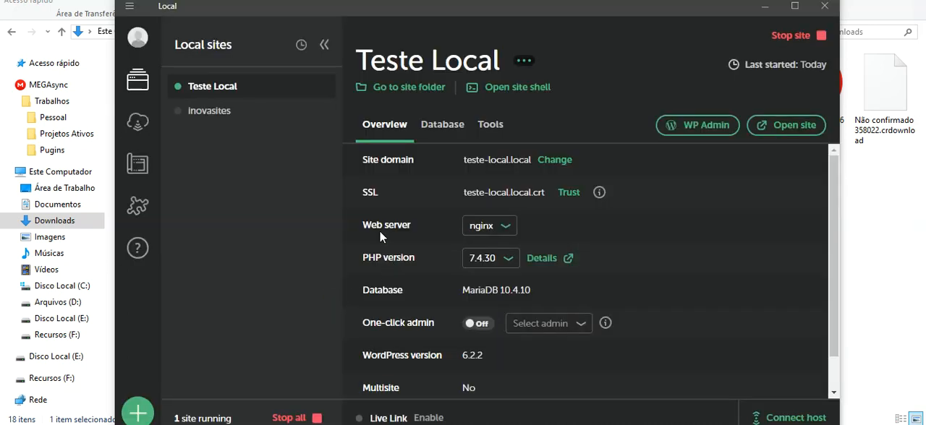
Step: Trust the SSL certificate of Teste Local, and review its web server and PHP version choices
click(570, 194)
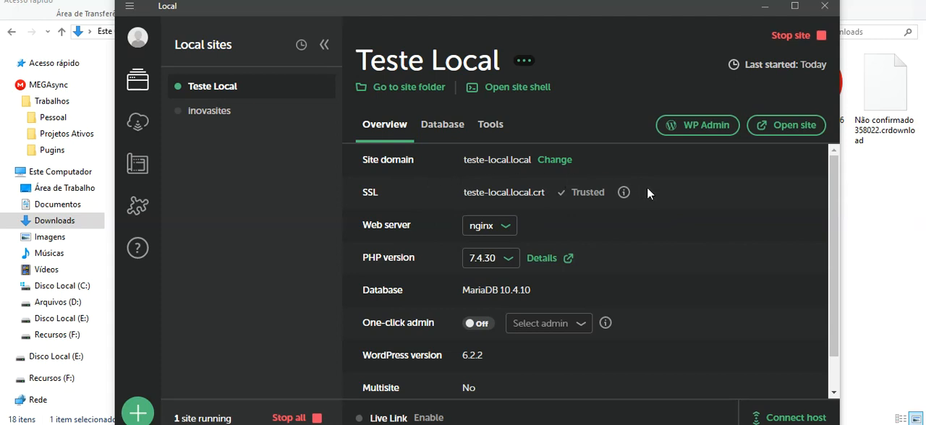
click(512, 233)
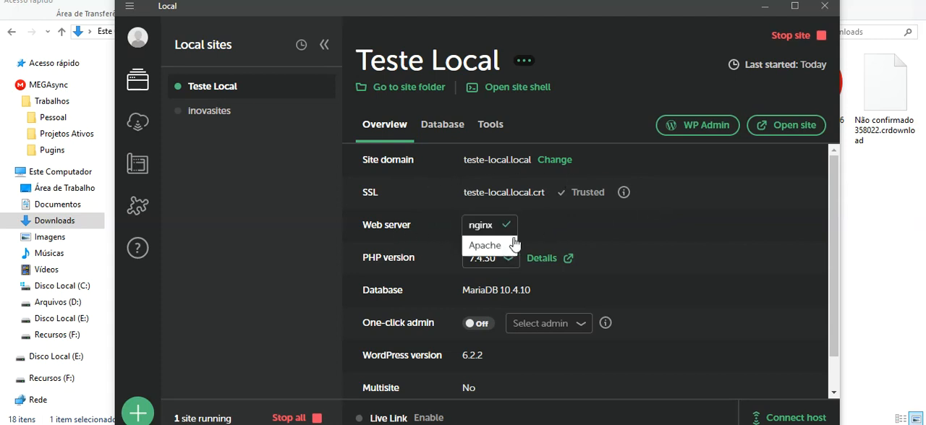
click(506, 225)
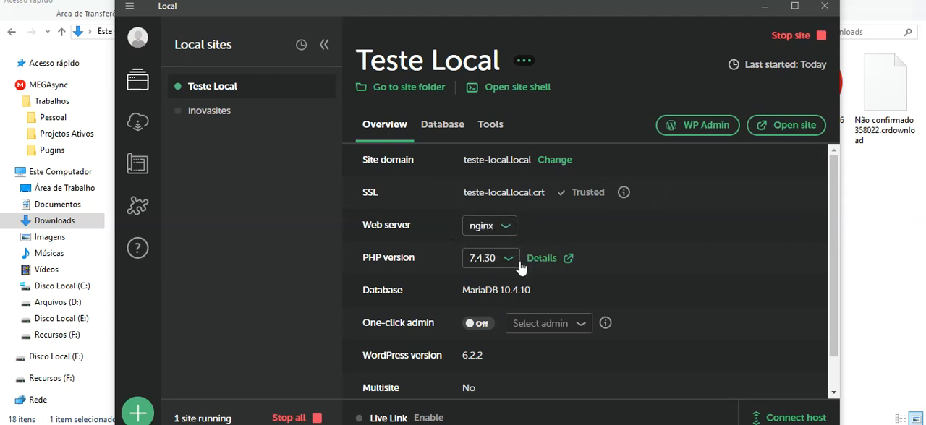
click(515, 259)
click(563, 239)
Step: Enable One-click admin for Teste Local and select the site's administrator account for it
click(474, 329)
click(563, 325)
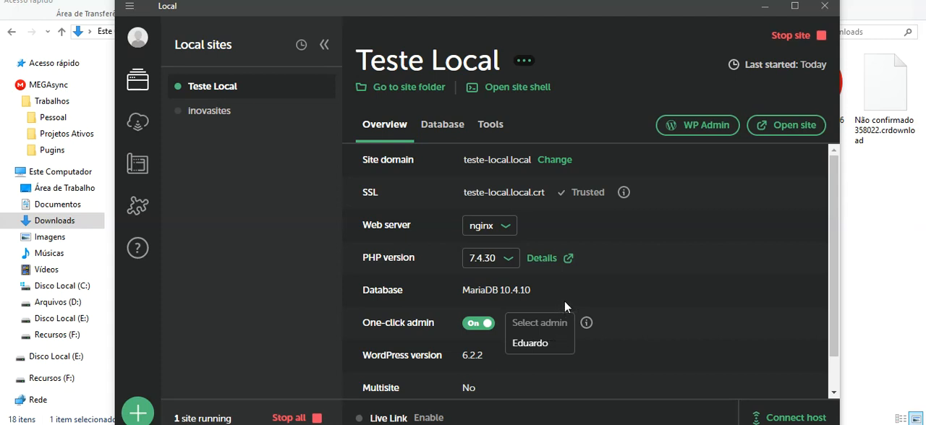
click(536, 341)
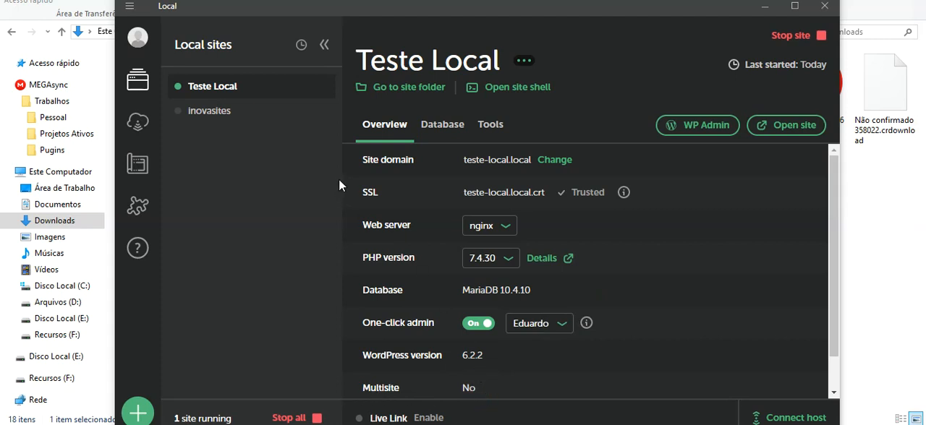
Step: Open the WordPress admin dashboard of Teste Local in the browser, continuing past the insecure connection warning
click(690, 128)
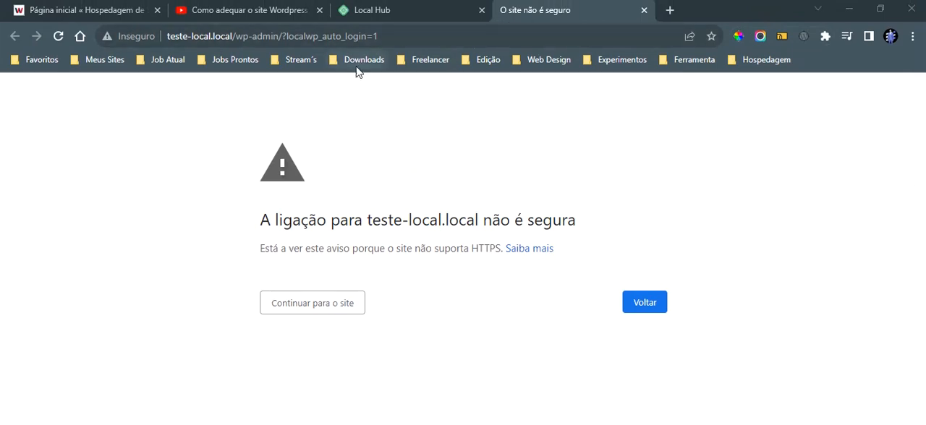
click(133, 38)
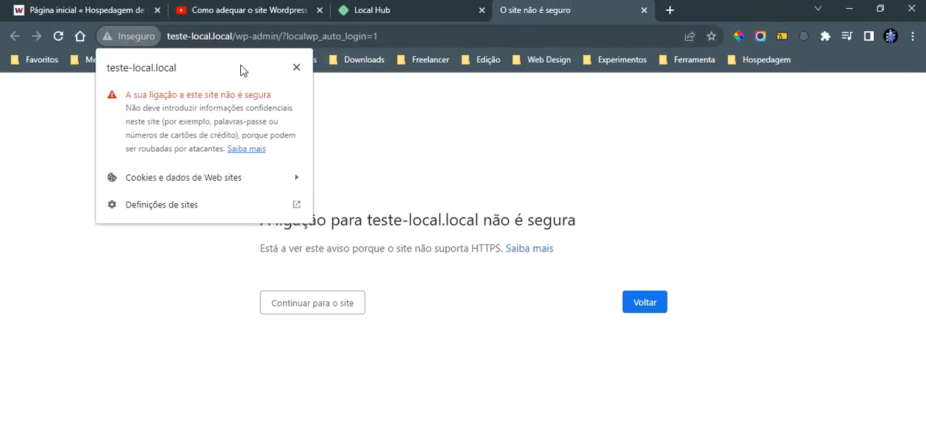
click(296, 70)
click(308, 315)
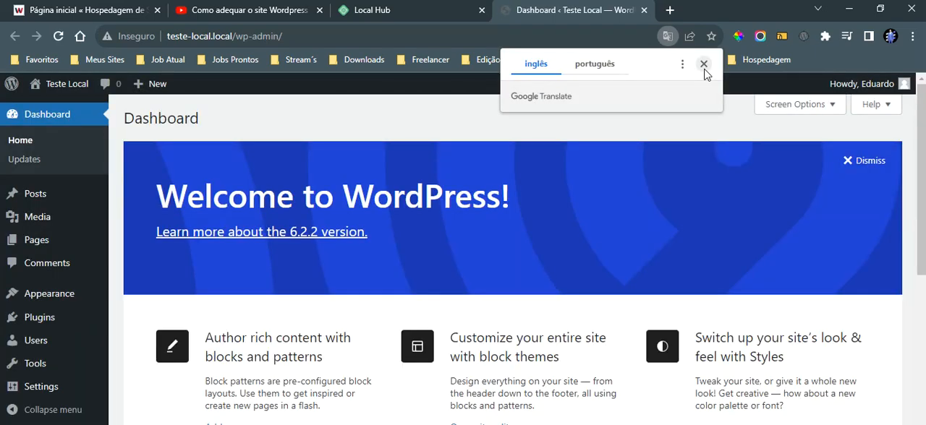
click(704, 65)
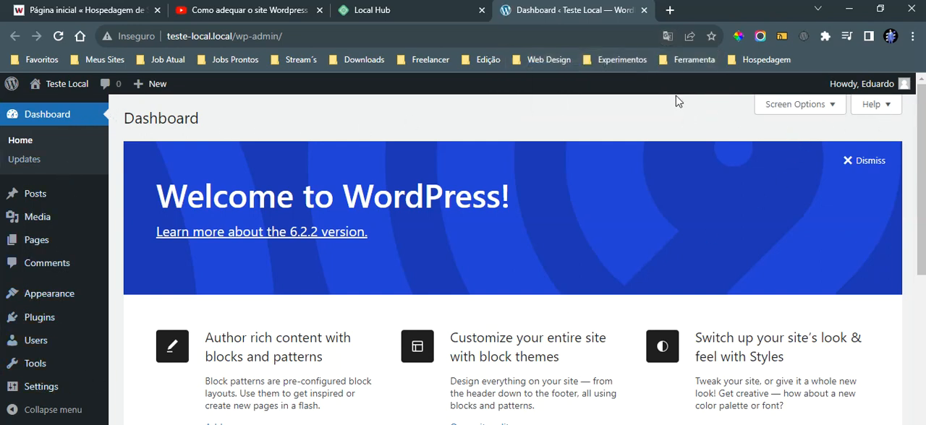
Step: Translate the WordPress dashboard into Portuguese and open the site's general settings
click(666, 36)
click(590, 67)
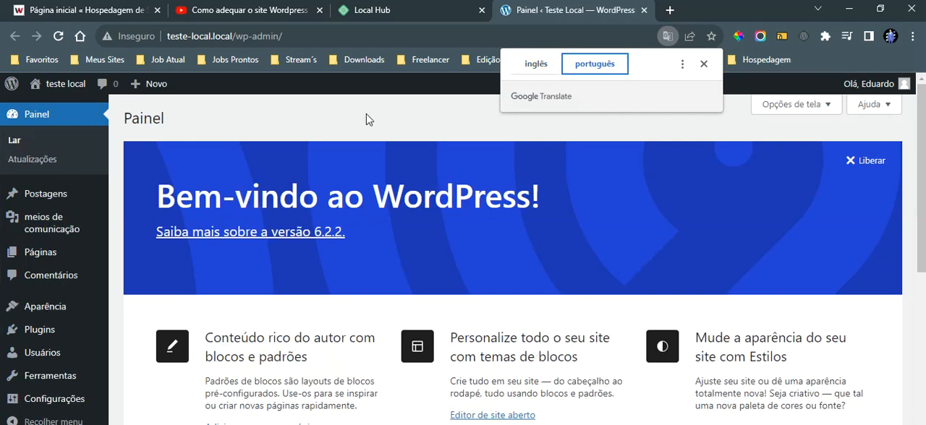
click(338, 117)
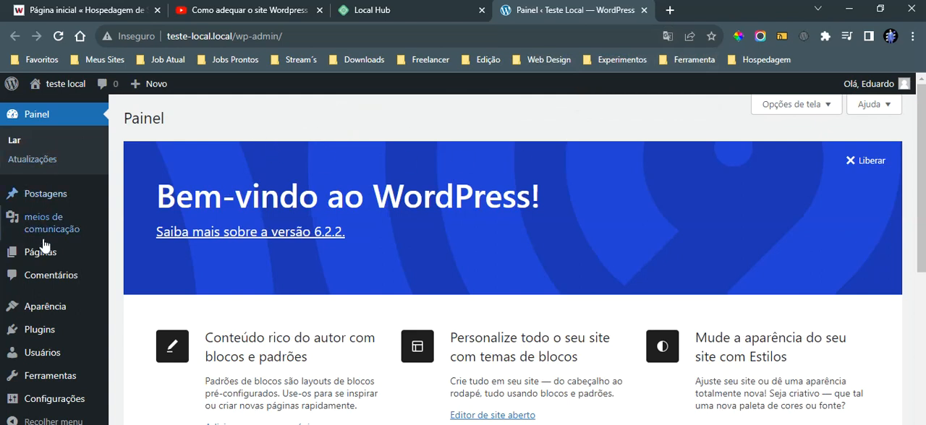
click(41, 406)
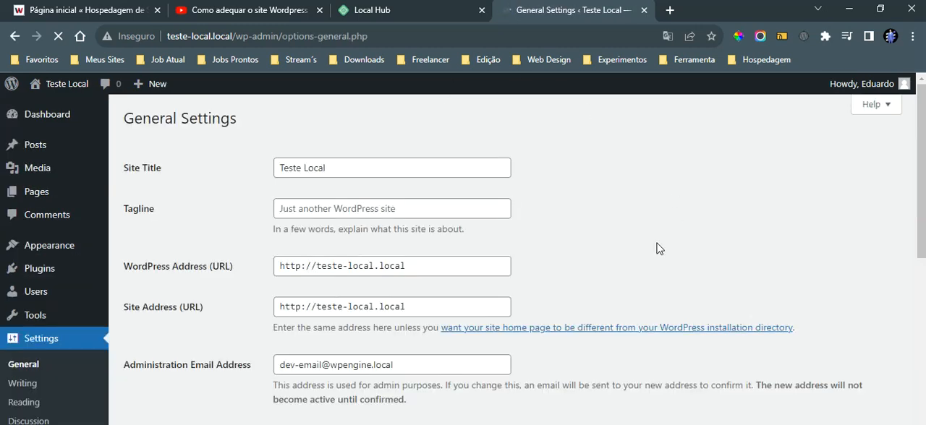
Step: Switch back to Local and stop the Teste Local site
key(alt+Tab)
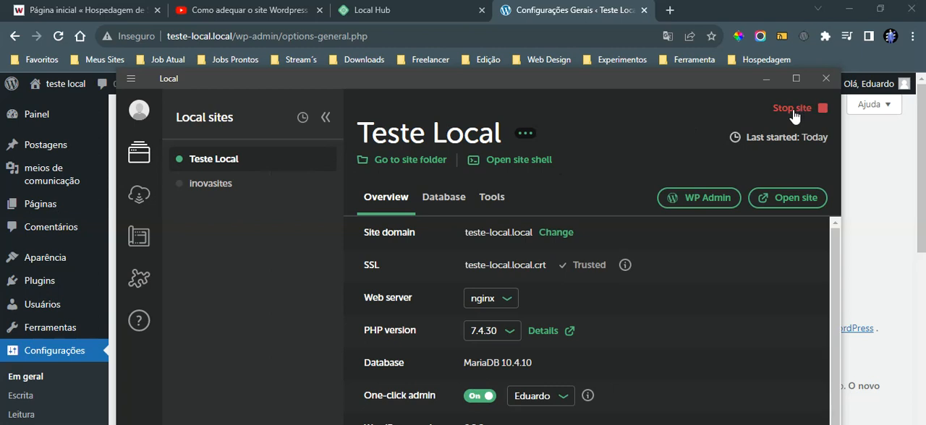
drag(686, 74, 691, 45)
click(784, 75)
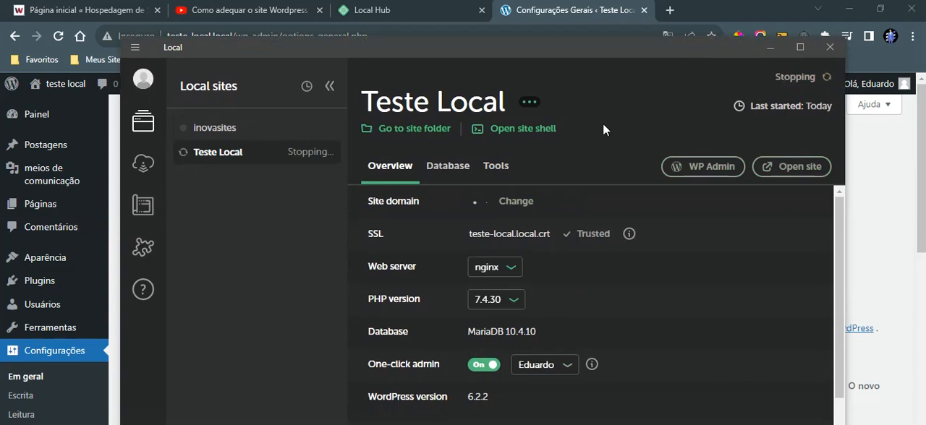
Step: Reload the WordPress general settings page in the browser to check whether the stopped site still responds
click(534, 28)
click(59, 38)
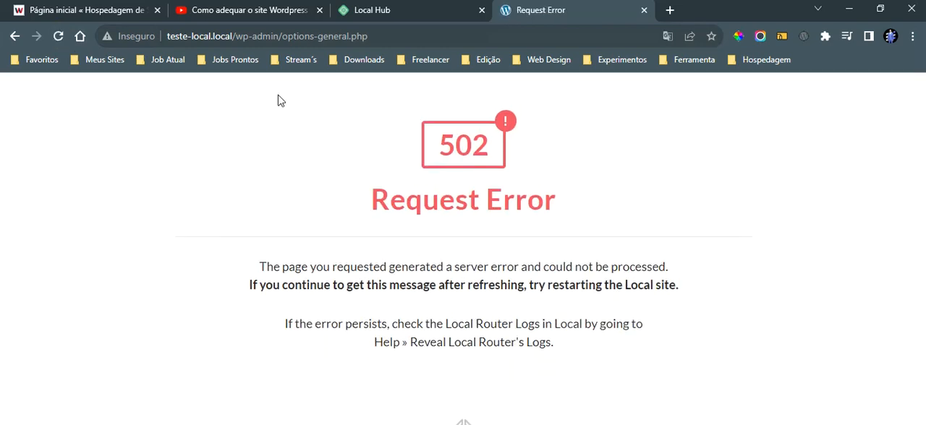
drag(357, 99, 660, 286)
click(738, 257)
Step: Return to Local and open the overview of the inovasites site
key(alt+Tab)
key(alt+Tab)
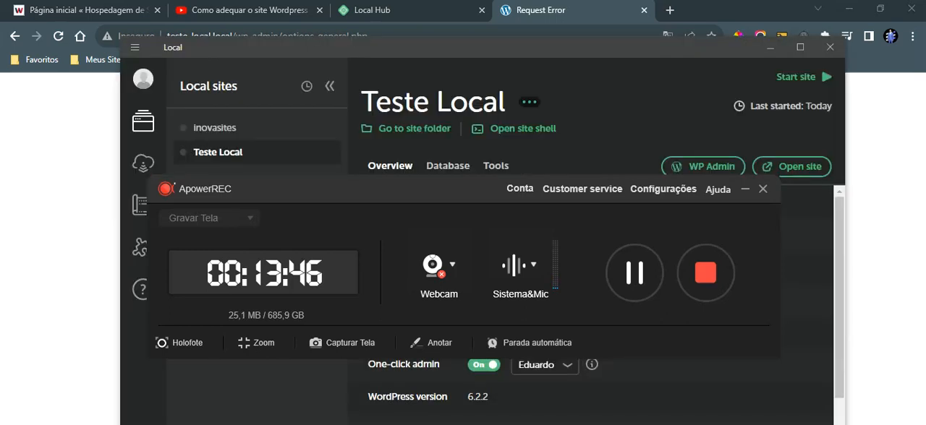
click(745, 190)
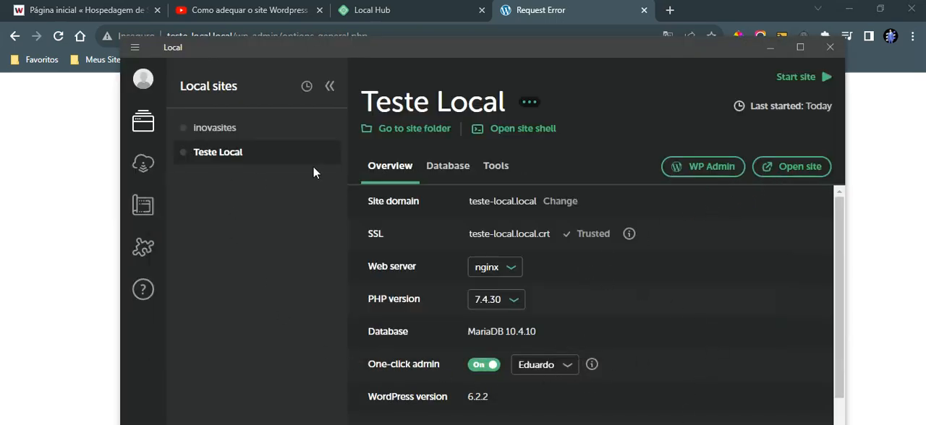
click(220, 129)
drag(276, 52, 270, 24)
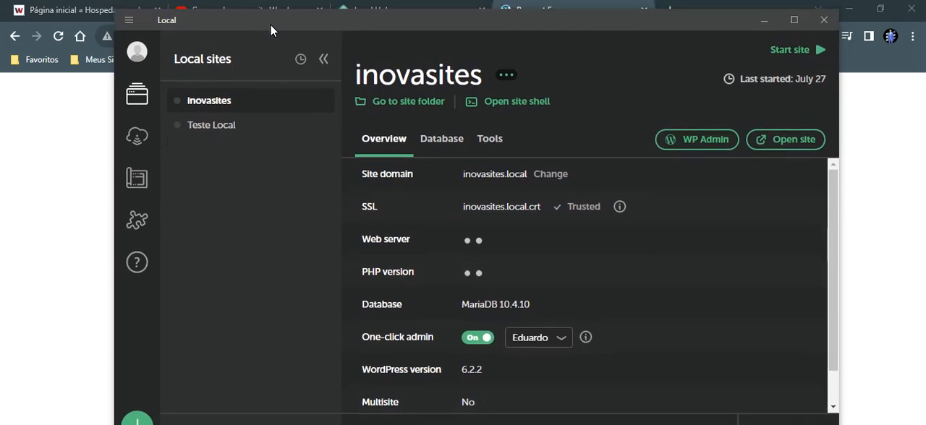
Step: Open the Teste Local site's database details and start the site
click(255, 131)
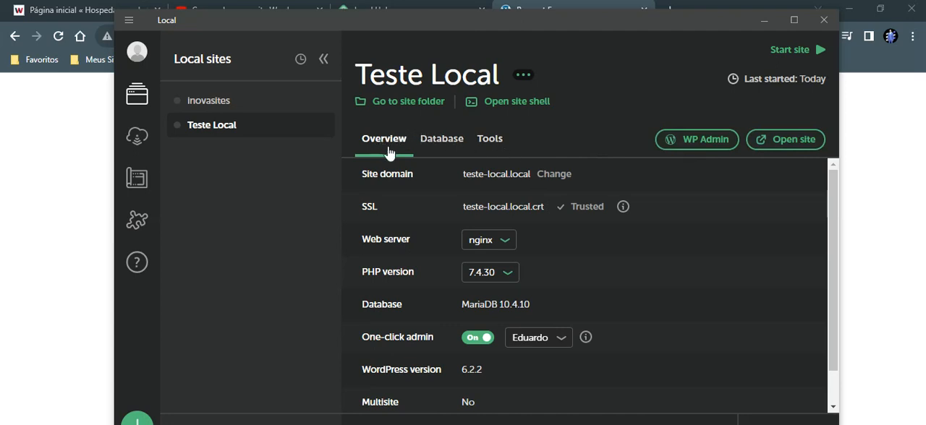
click(458, 150)
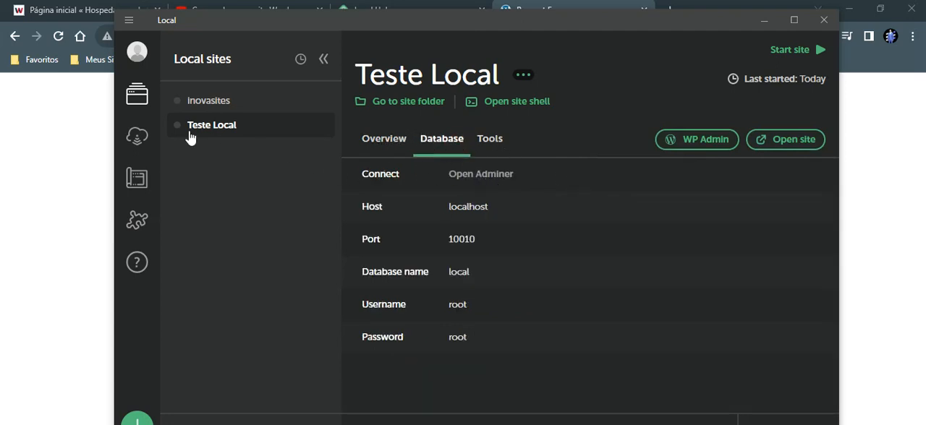
click(795, 58)
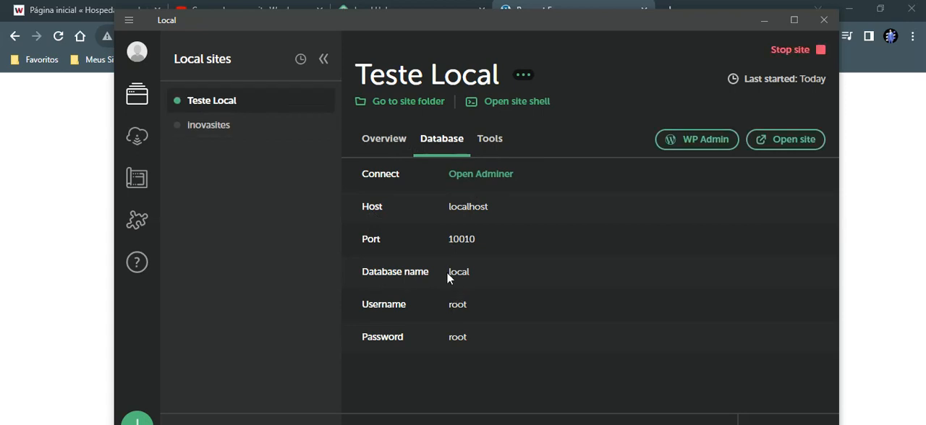
Step: Open the Teste Local database in Adminer and bring up the administrator's wp_users record for editing
drag(450, 273, 485, 277)
drag(447, 337, 479, 336)
click(477, 177)
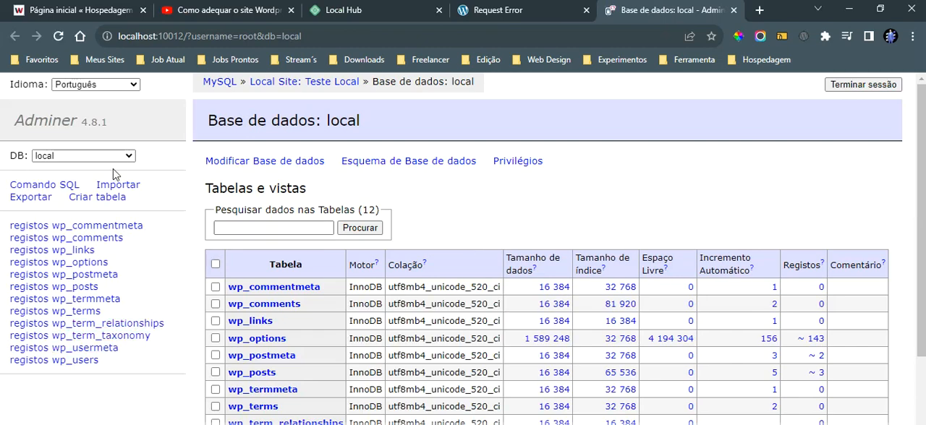
click(87, 360)
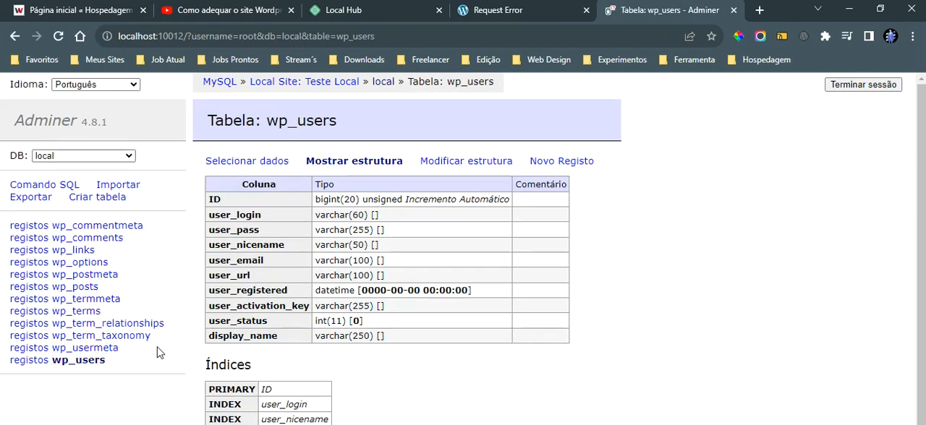
click(28, 361)
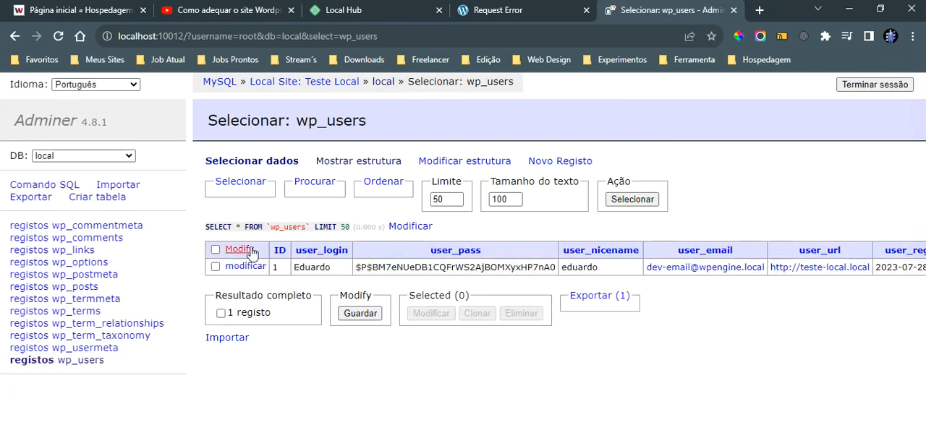
click(246, 268)
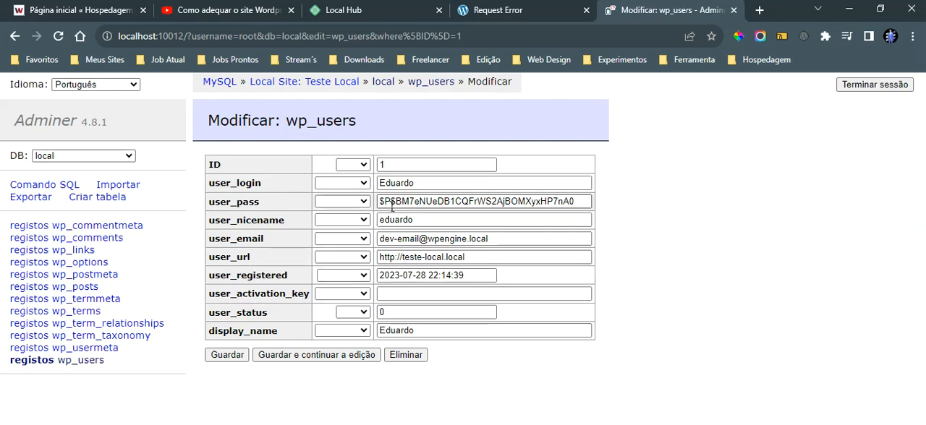
Step: Set the user_pass function to md5 and select the stored password hash for replacement
click(364, 202)
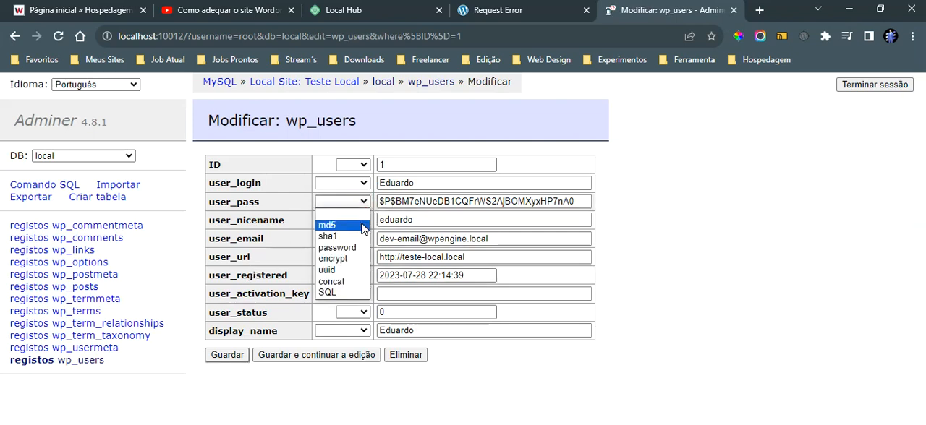
click(340, 213)
click(398, 205)
triple_click(398, 205)
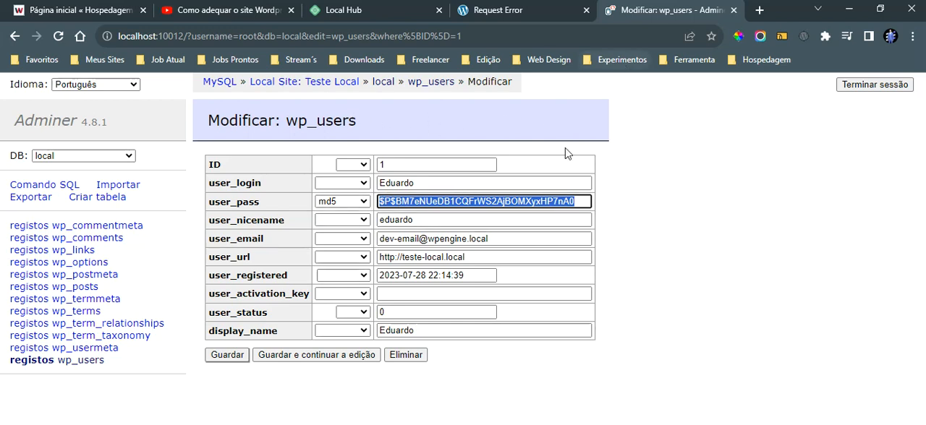
Step: Return to Local, open MailHog from the Teste Local tools and dismiss the translation popup
key(alt+Tab)
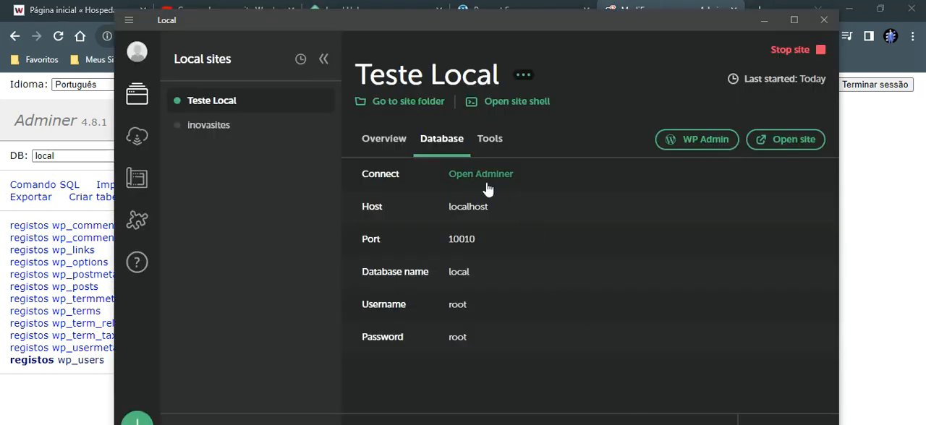
click(759, 22)
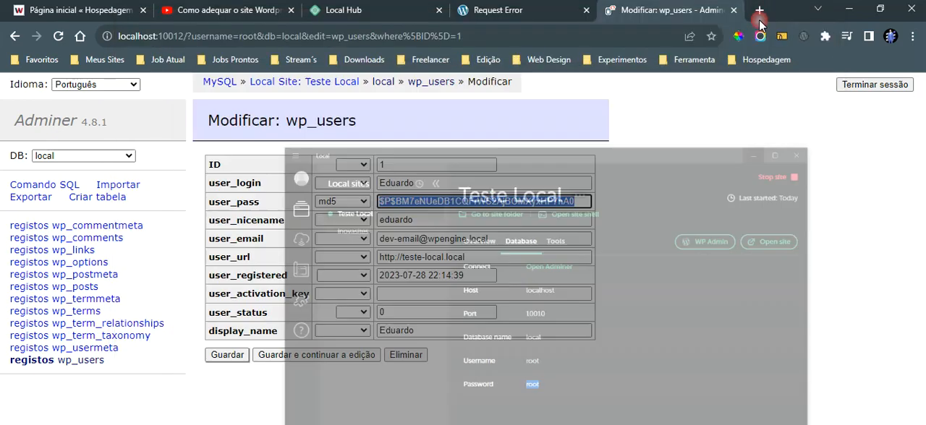
key(alt+Tab)
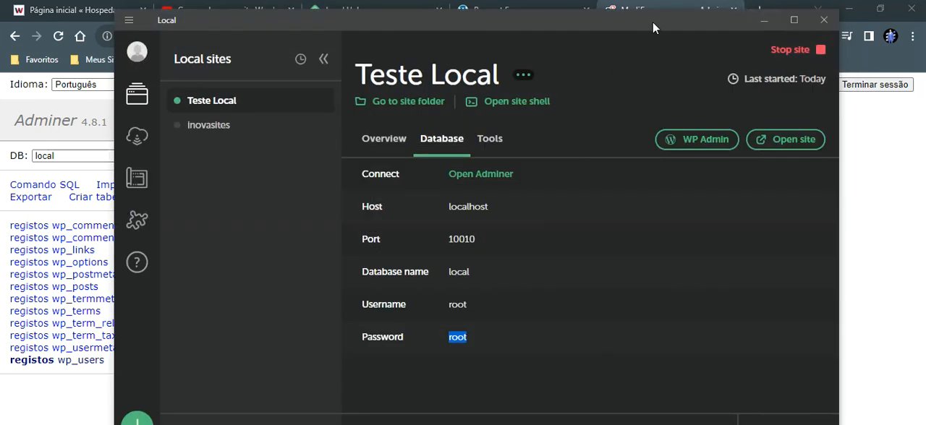
drag(653, 22, 675, 62)
click(515, 182)
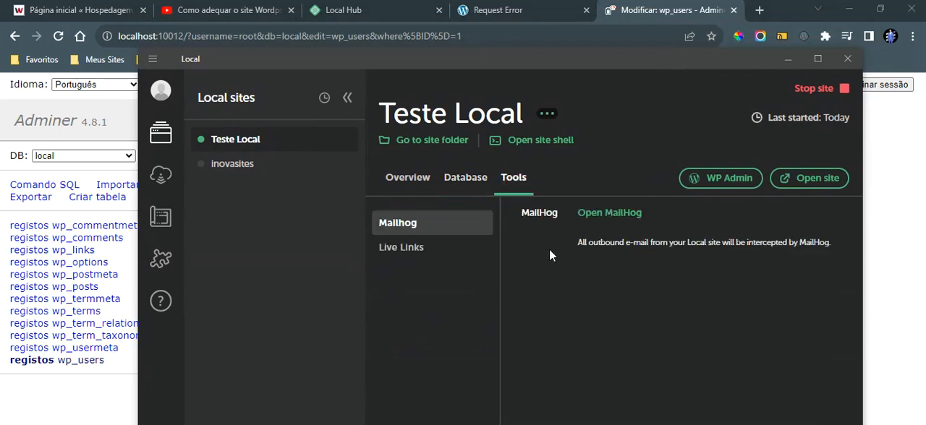
click(610, 214)
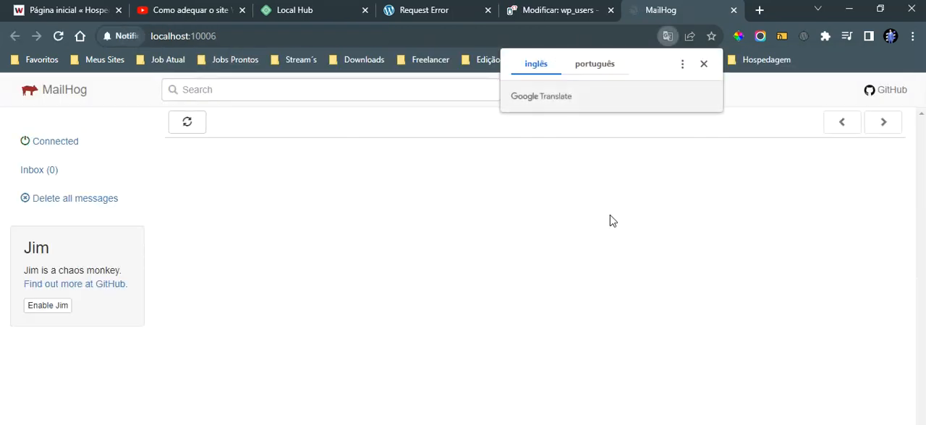
click(704, 64)
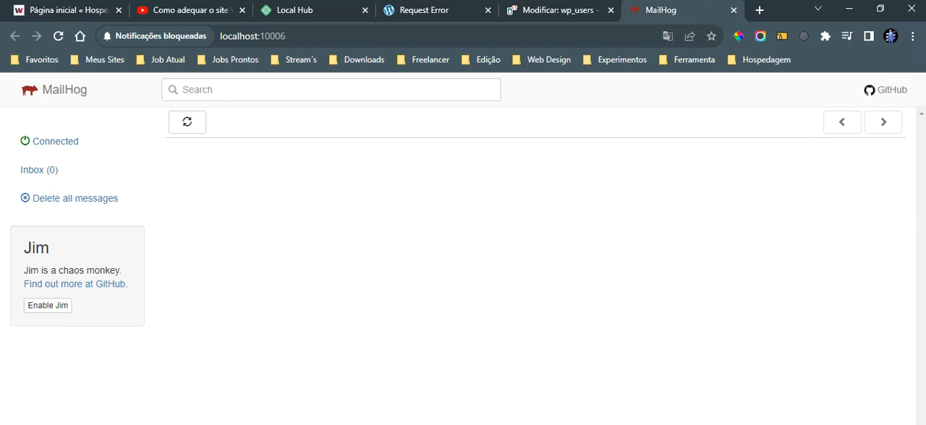
Step: Return to Local and check the admin e-mail in the new site defaults preferences, leaving the preferences at the end
key(alt+Tab)
click(152, 60)
click(177, 123)
click(213, 158)
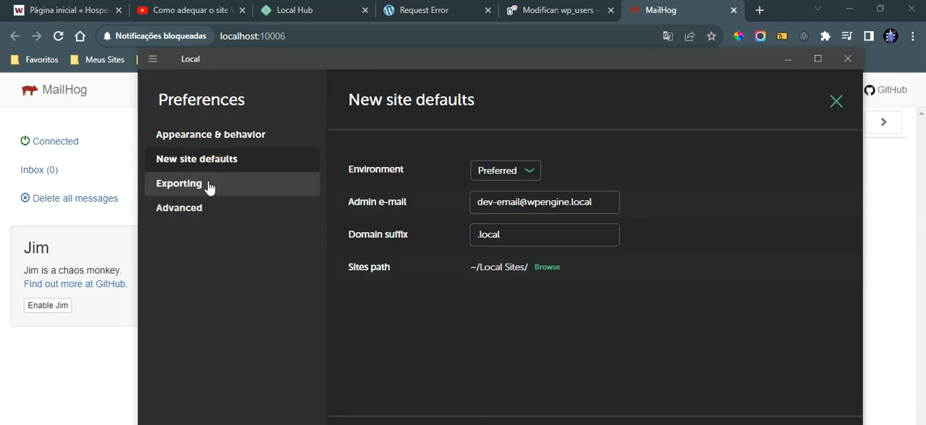
drag(598, 207, 457, 209)
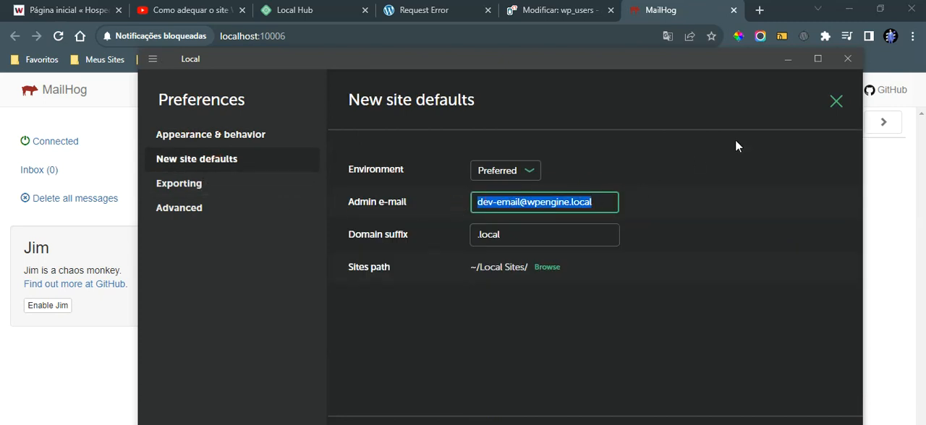
click(834, 108)
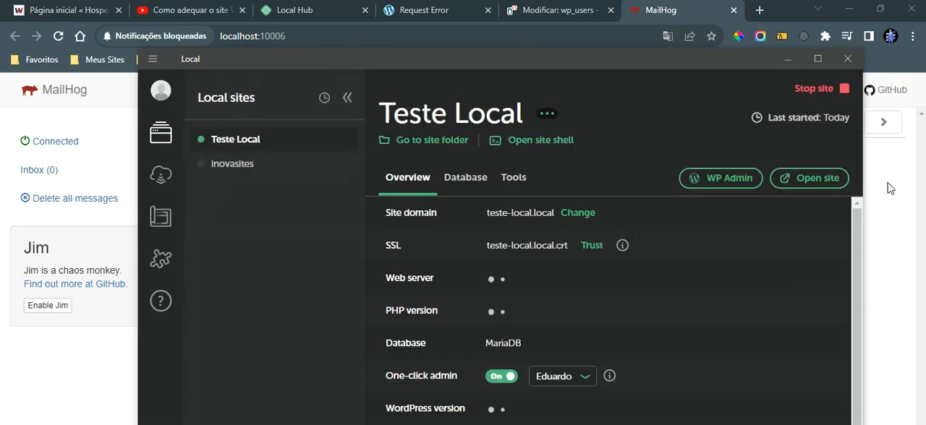
Step: Open the Live Links tool for Teste Local and log in to the Local account through the browser
click(887, 171)
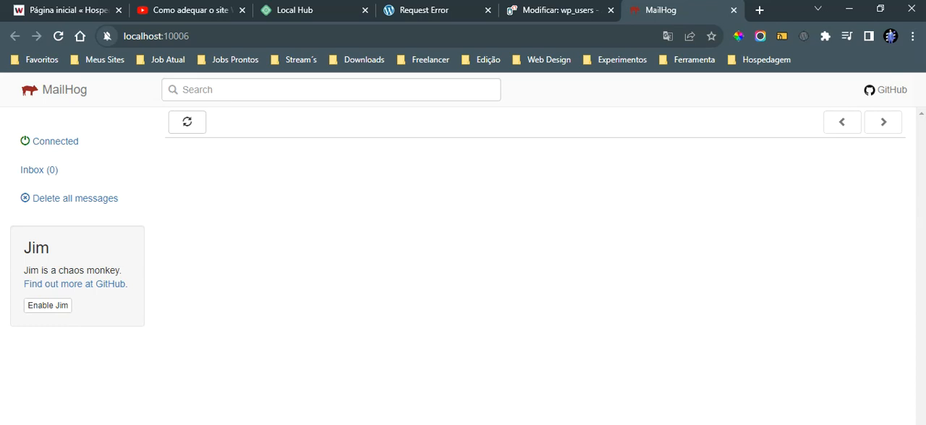
key(alt+Tab)
click(517, 190)
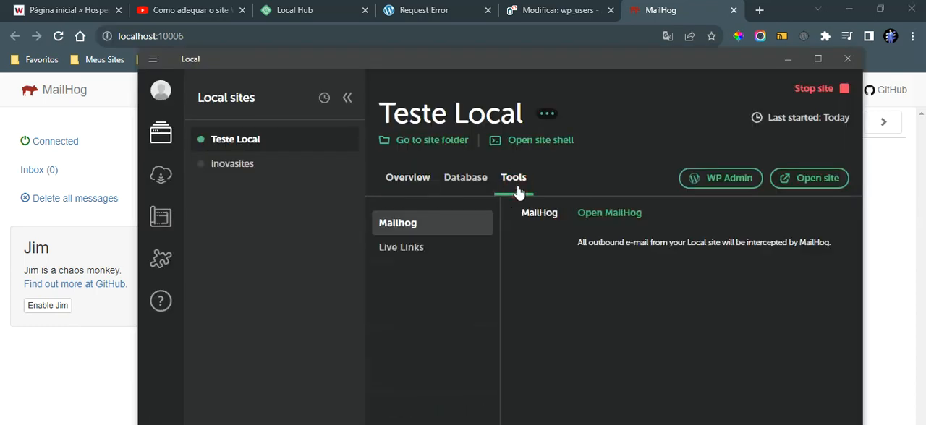
click(418, 257)
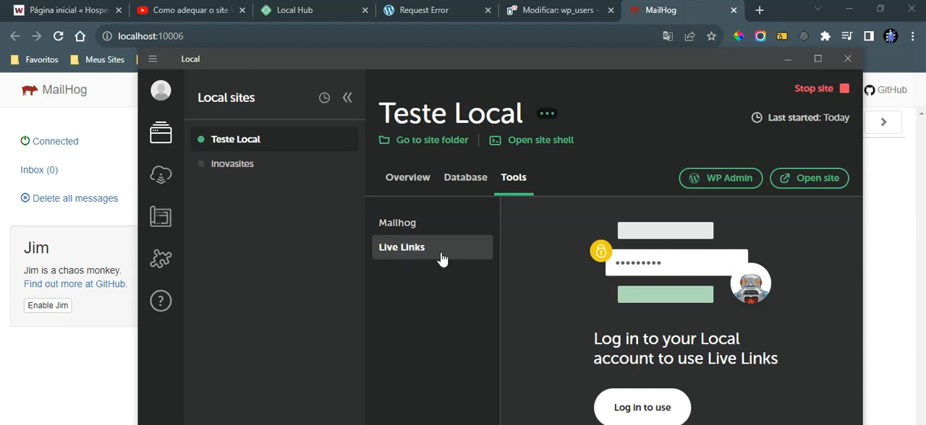
click(664, 411)
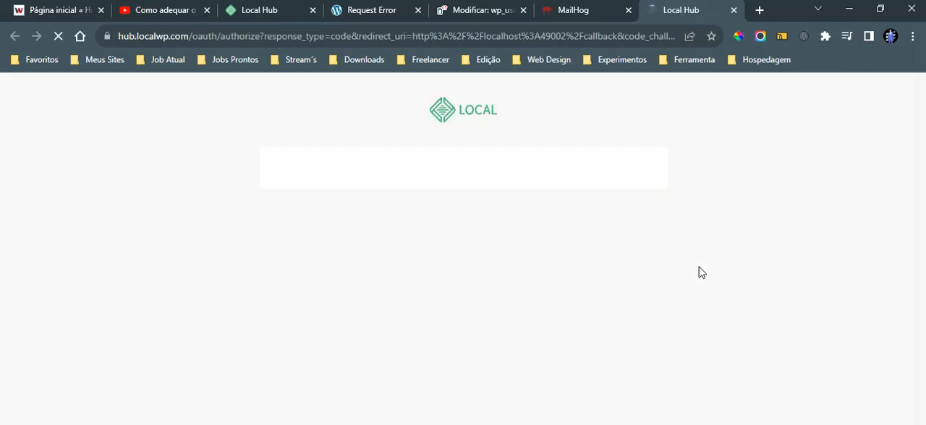
click(513, 280)
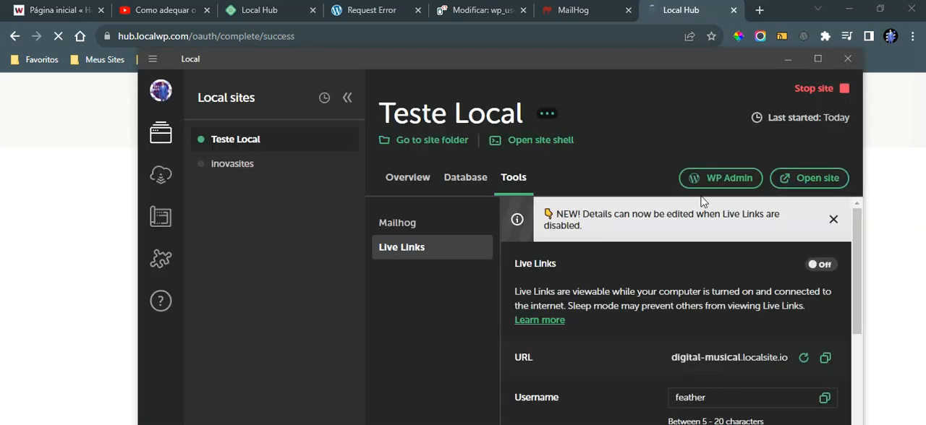
Step: Review the Live Links details and generate a new public URL for Teste Local
scroll(709, 296, down, 3)
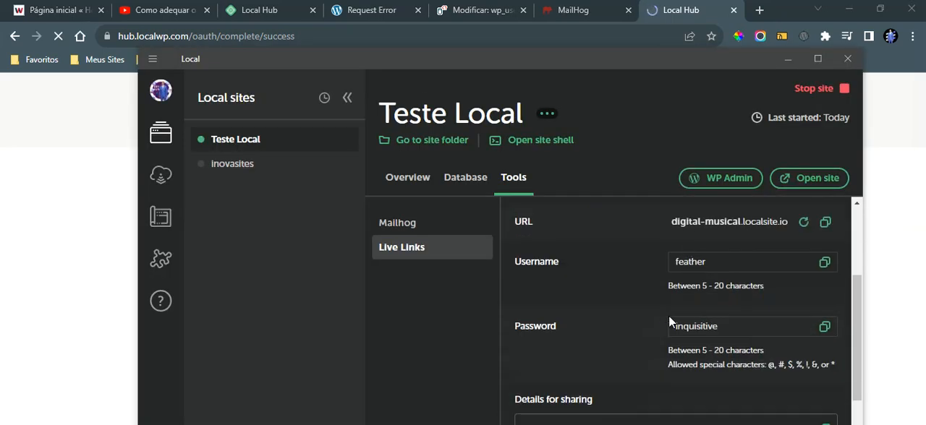
scroll(674, 318, up, 2)
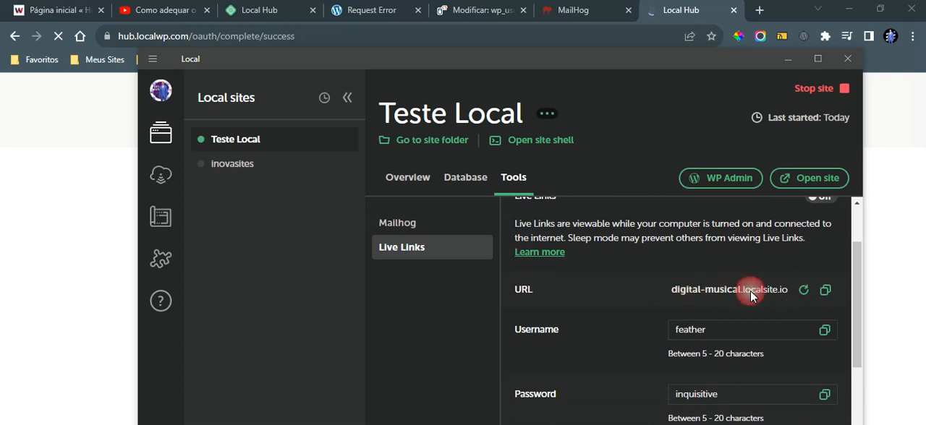
click(803, 292)
scroll(647, 320, down, 3)
scroll(654, 304, up, 1)
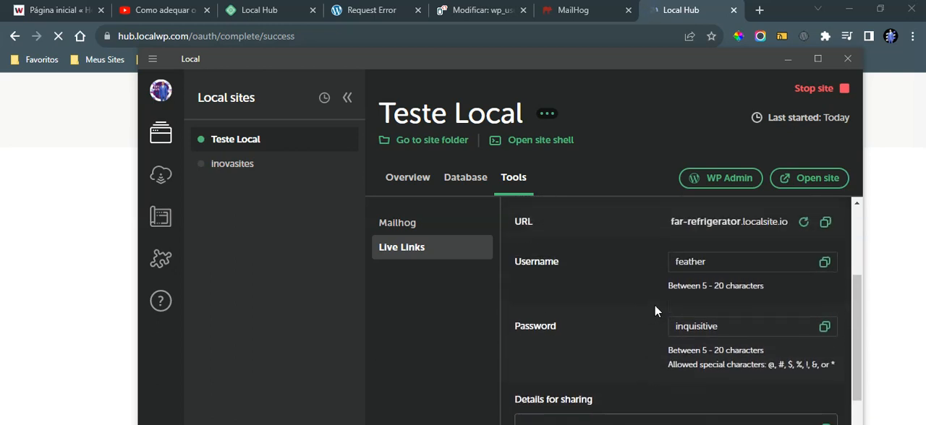
Step: Check the Live Links access credentials and sharing details, and set the username to "cliente"
double_click(722, 264)
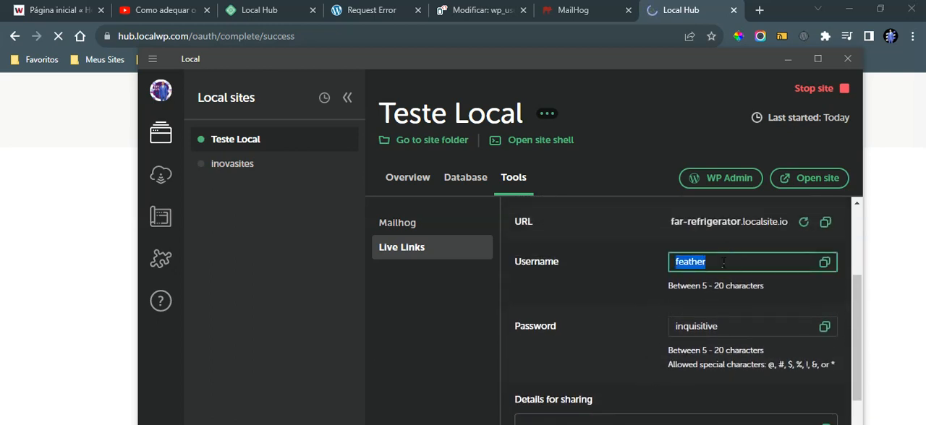
double_click(732, 327)
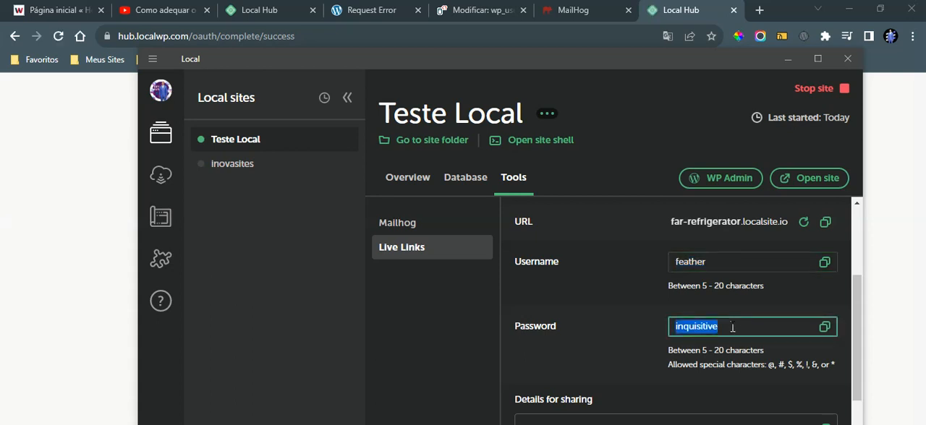
scroll(649, 311, down, 2)
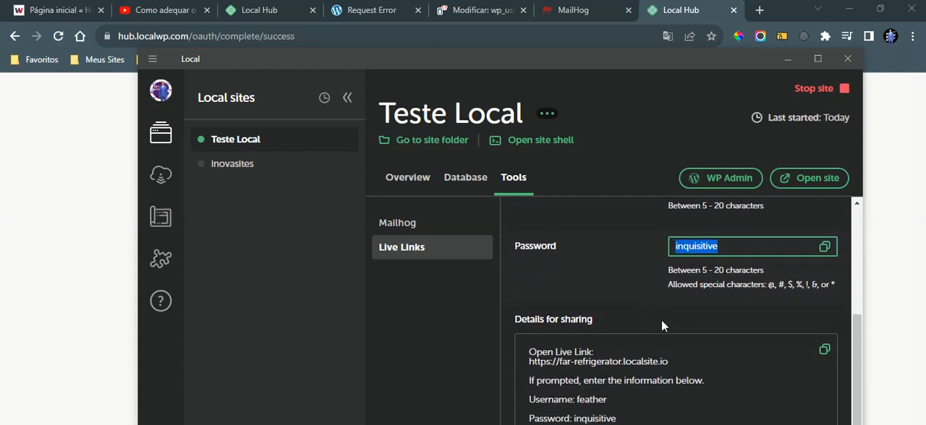
scroll(657, 333, up, 2)
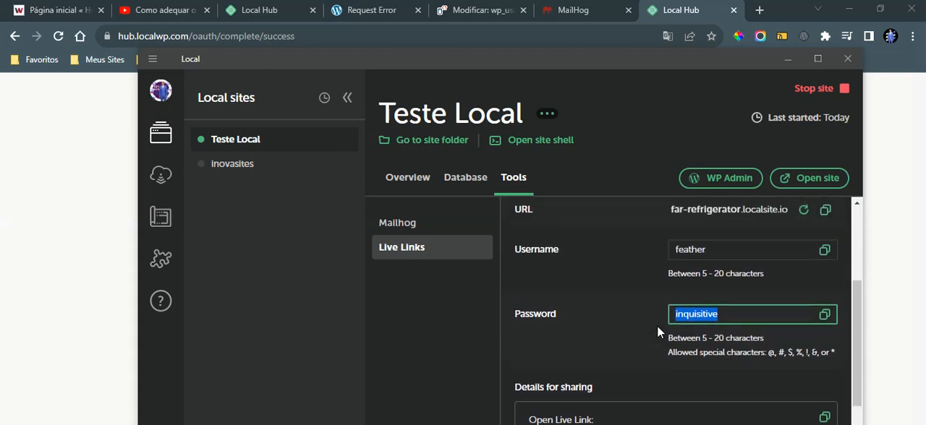
double_click(712, 251)
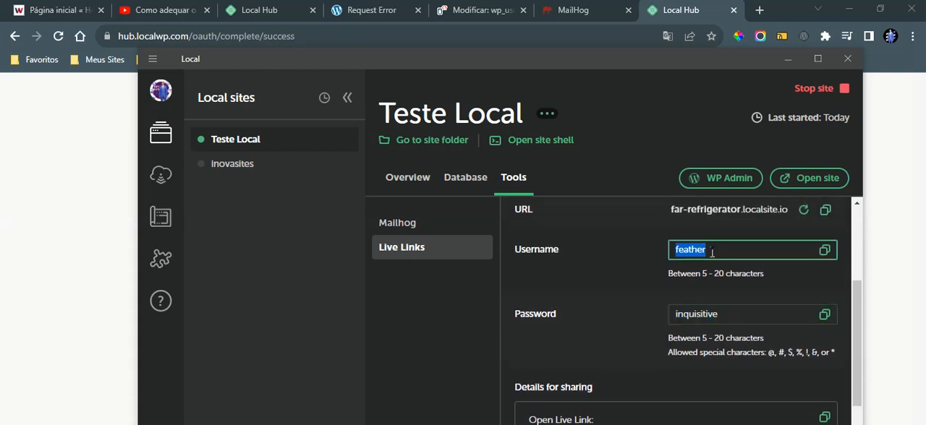
text(cliente)
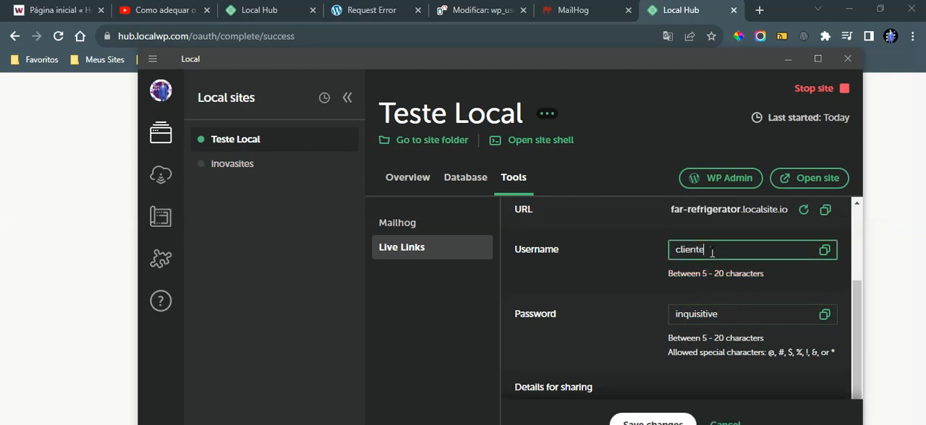
Step: Replace the Live Links password with a new one and save the changes
click(739, 316)
double_click(739, 316)
text(1)
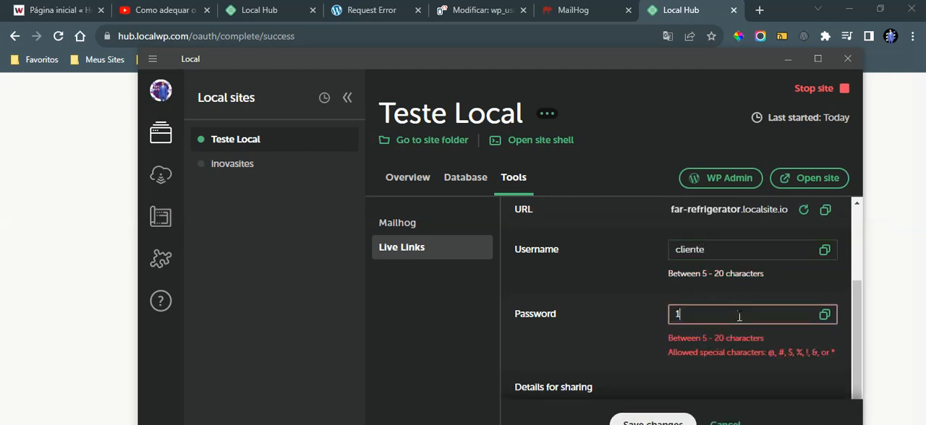
text(23456)
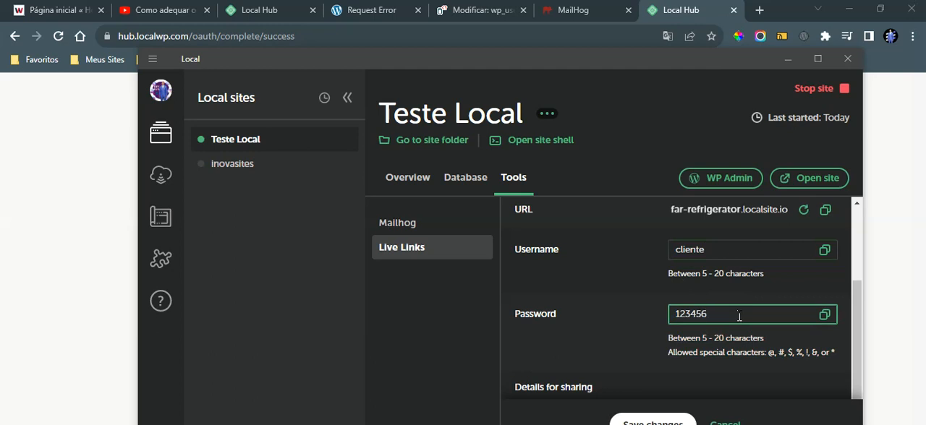
scroll(637, 298, down, 1)
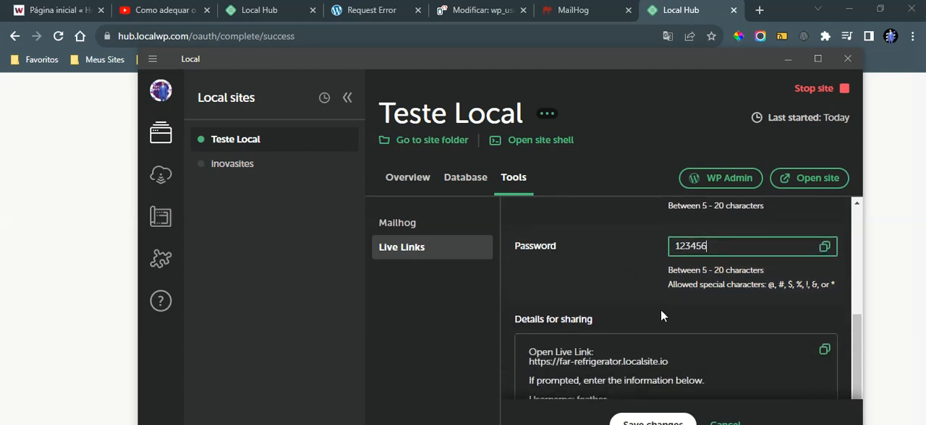
click(670, 423)
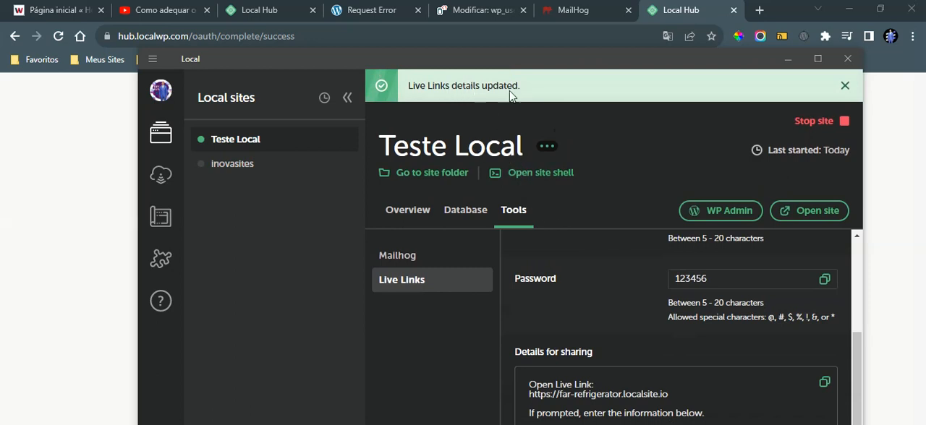
Step: Copy the Live Links URL, username and password for sharing
scroll(618, 327, up, 2)
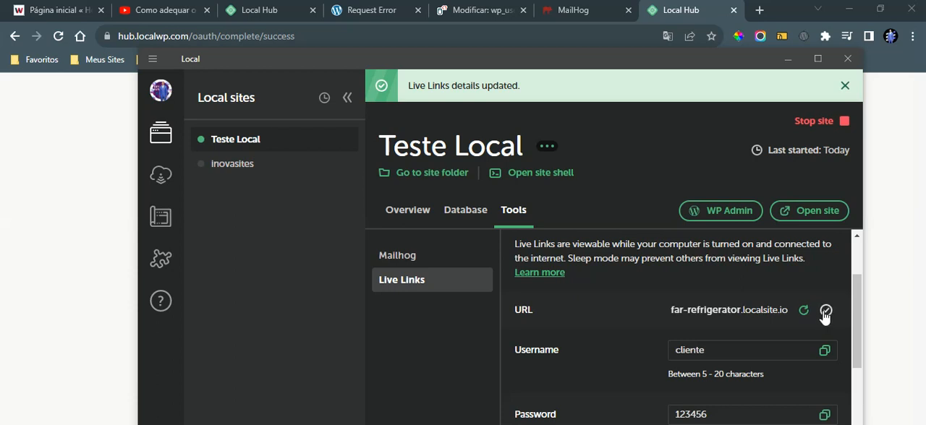
scroll(824, 316, down, 2)
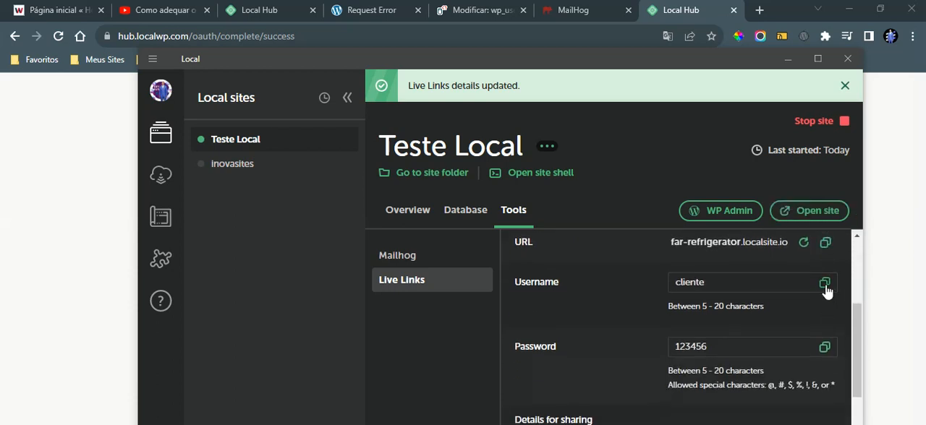
click(825, 283)
click(828, 349)
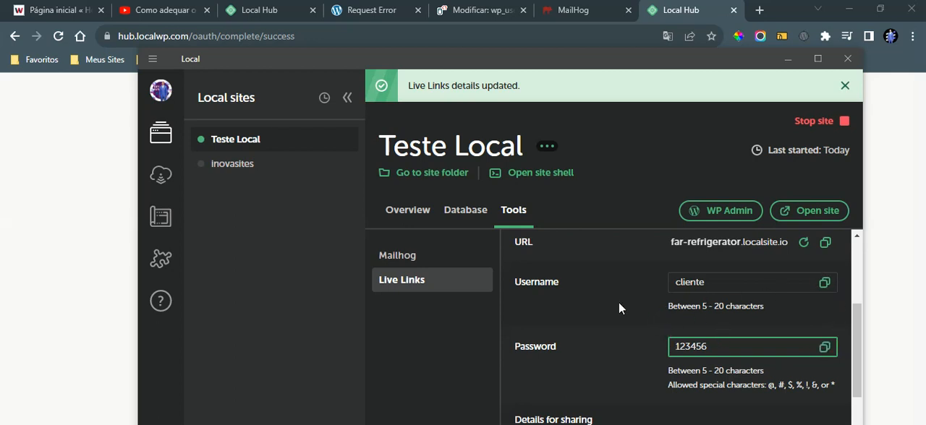
Step: Stop the Teste Local site, minimize Local and bring up the Local Hub account page in the browser
click(833, 120)
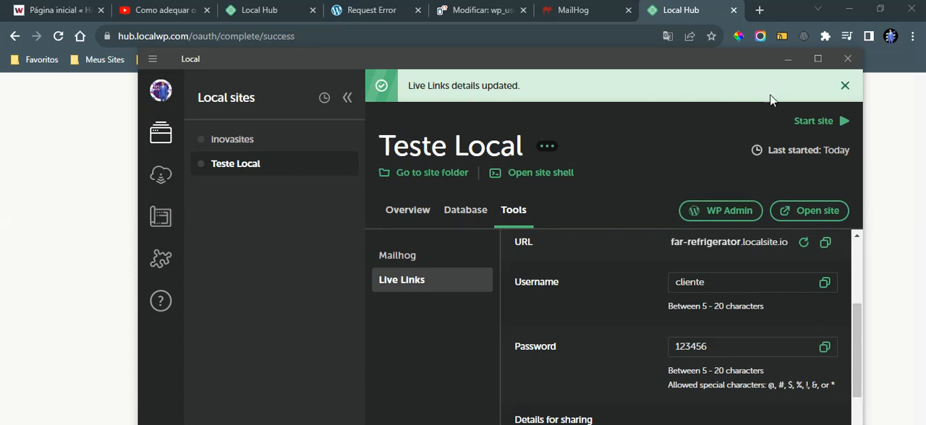
click(788, 58)
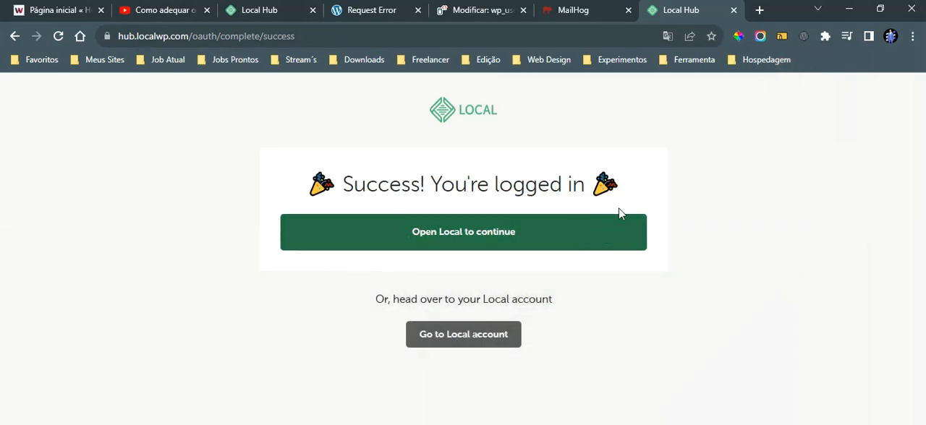
click(256, 14)
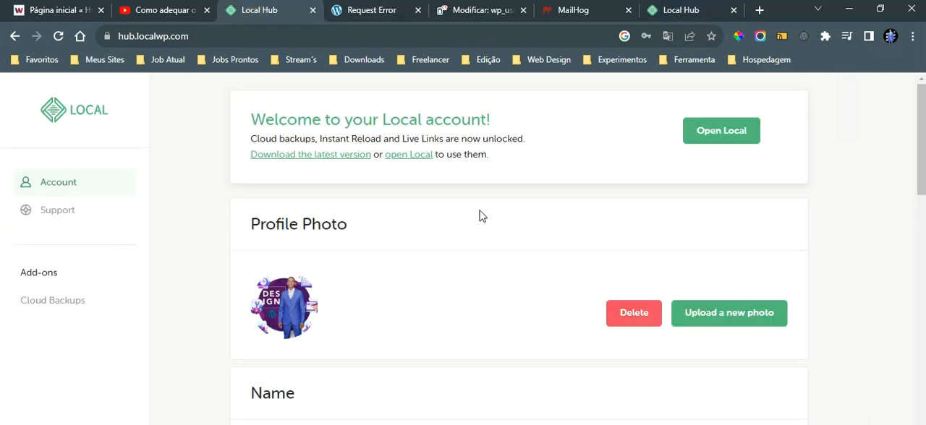